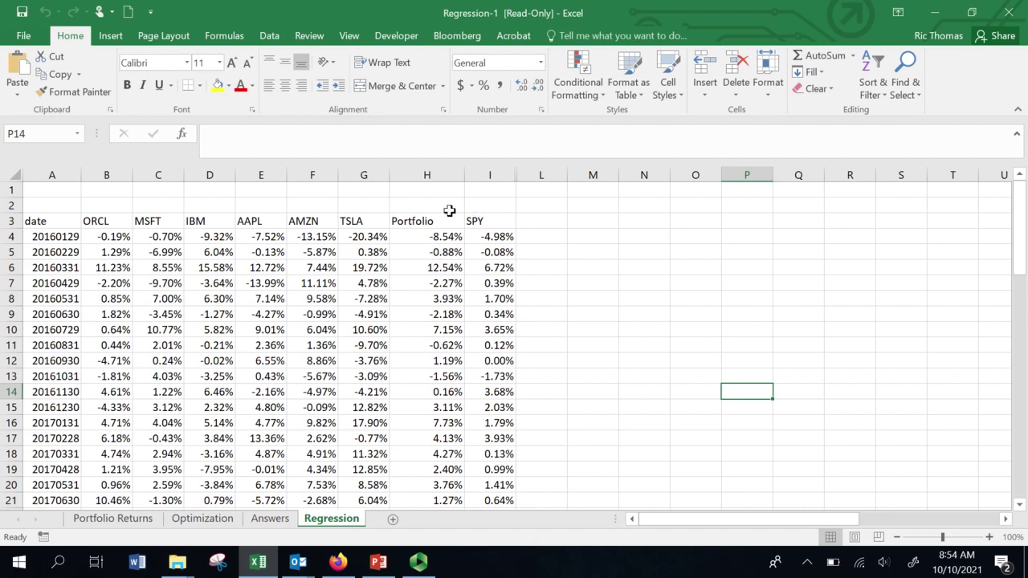
left_click_drag(308, 202, 535, 213)
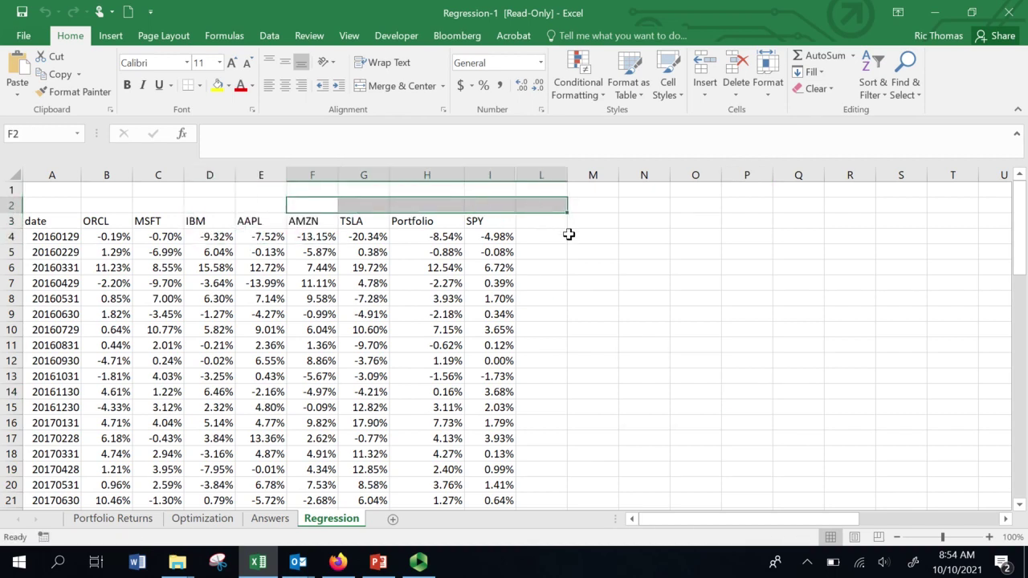
left_click(572, 234)
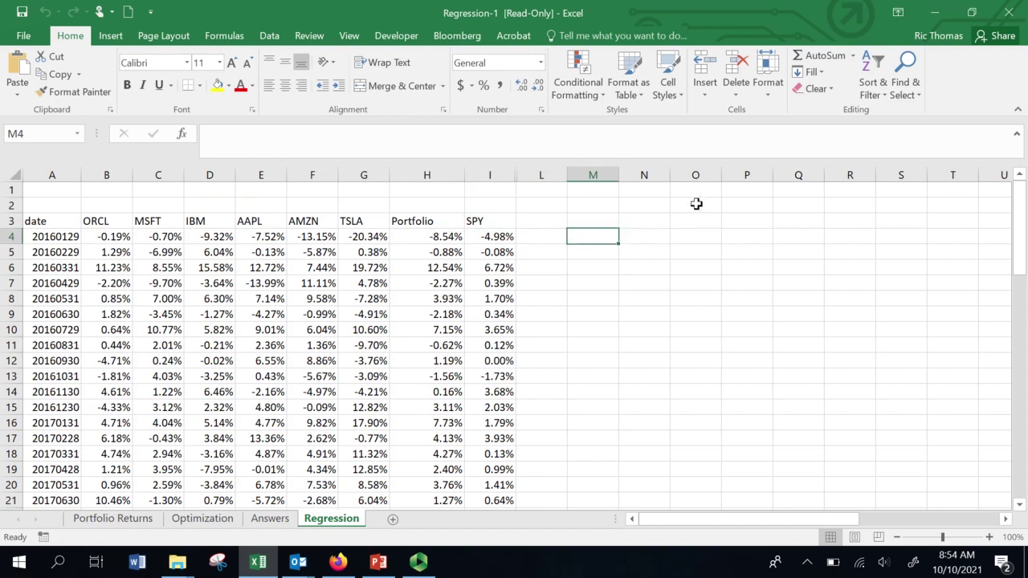
left_click(728, 230)
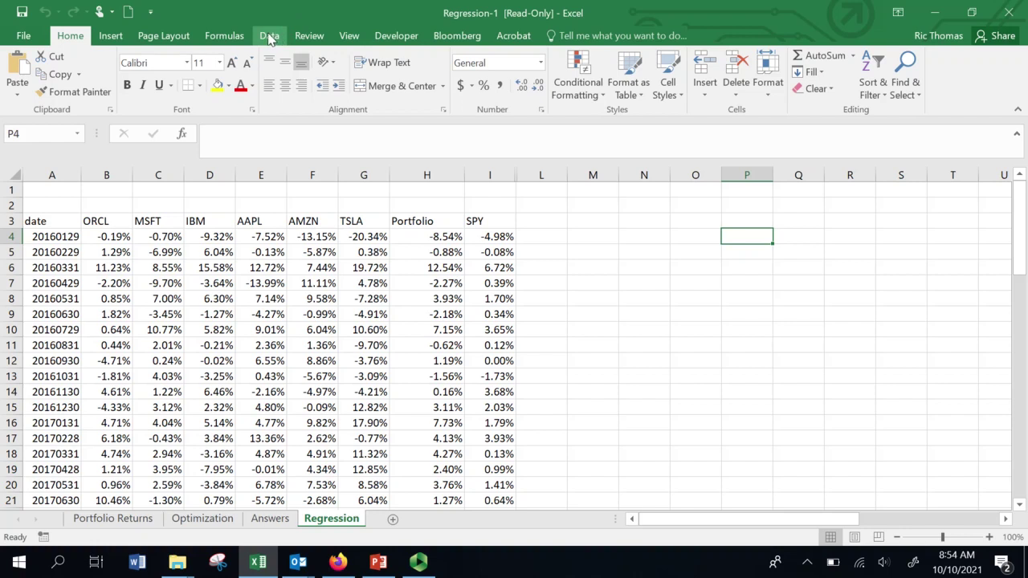
Step: Start the Regression tool from the Data Analysis tools and move its dialog clear of the return data
left_click(271, 36)
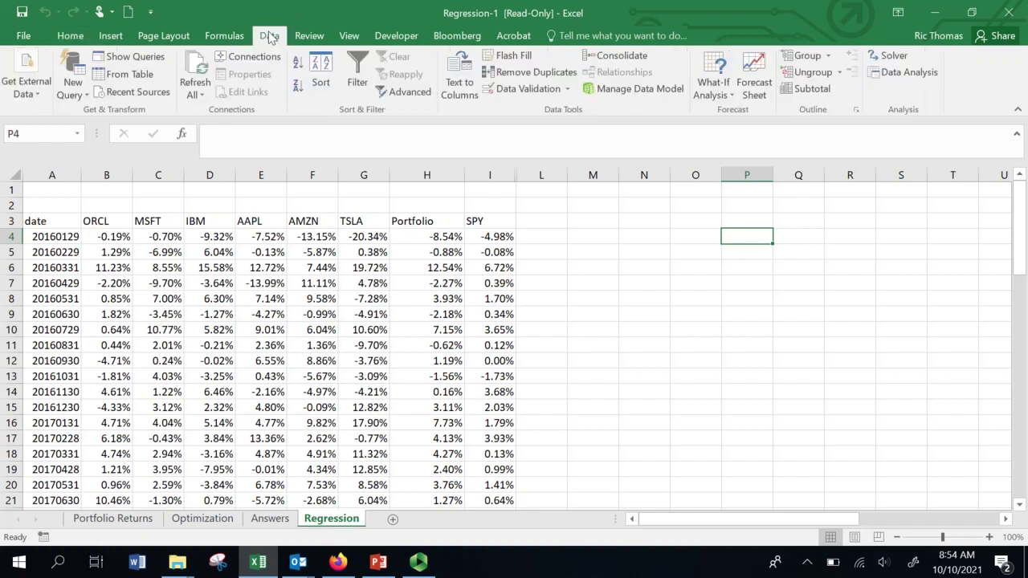
left_click(901, 74)
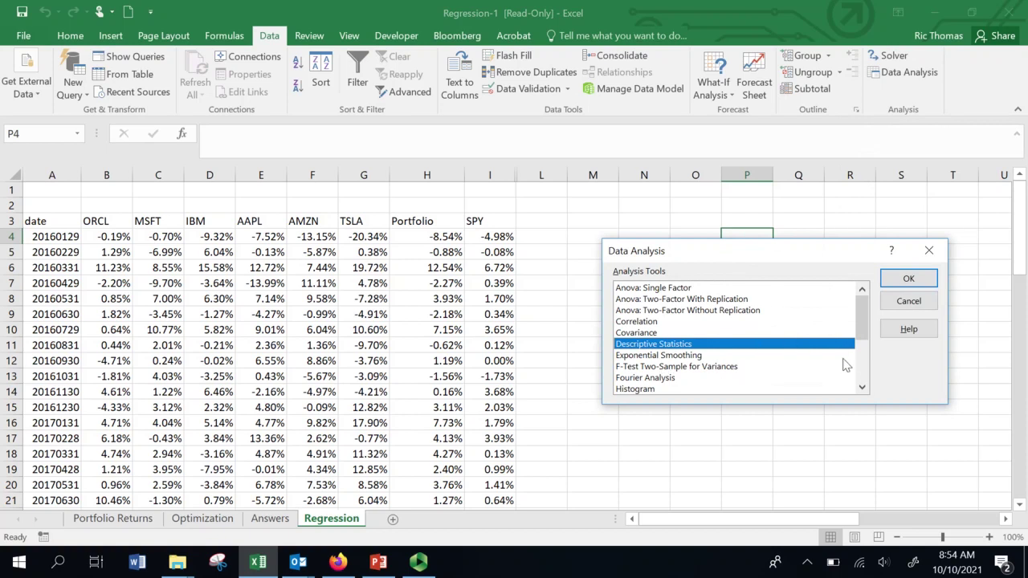
left_click(862, 388)
left_click(862, 388)
left_click(862, 388)
left_click(862, 388)
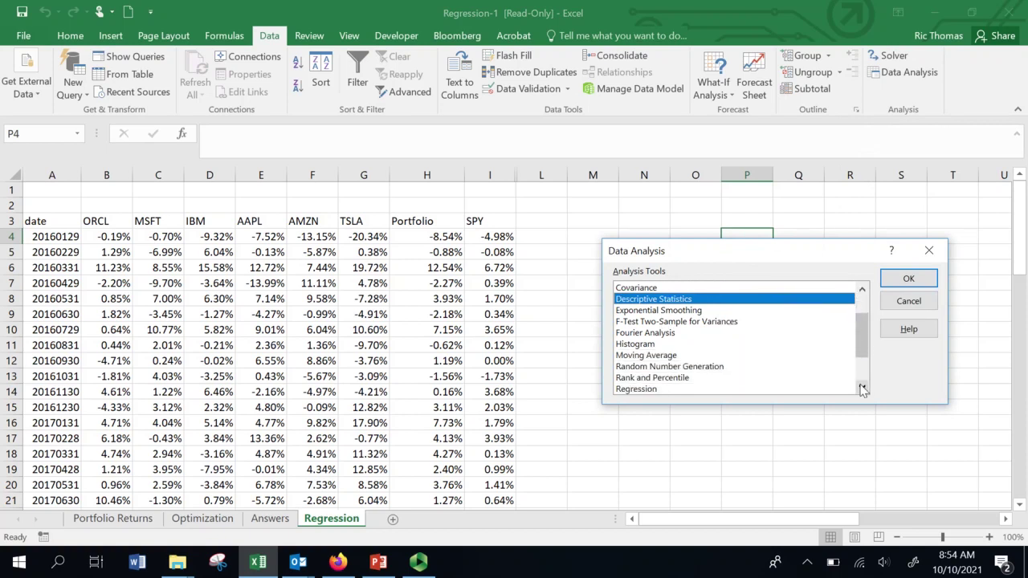
left_click(862, 388)
left_click(862, 388)
left_click(862, 388)
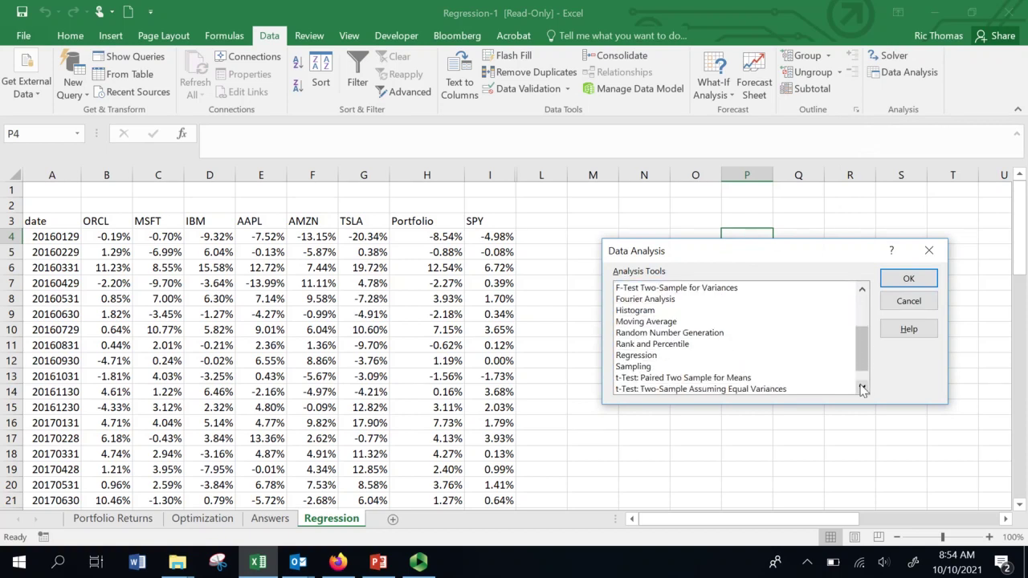
left_click(644, 355)
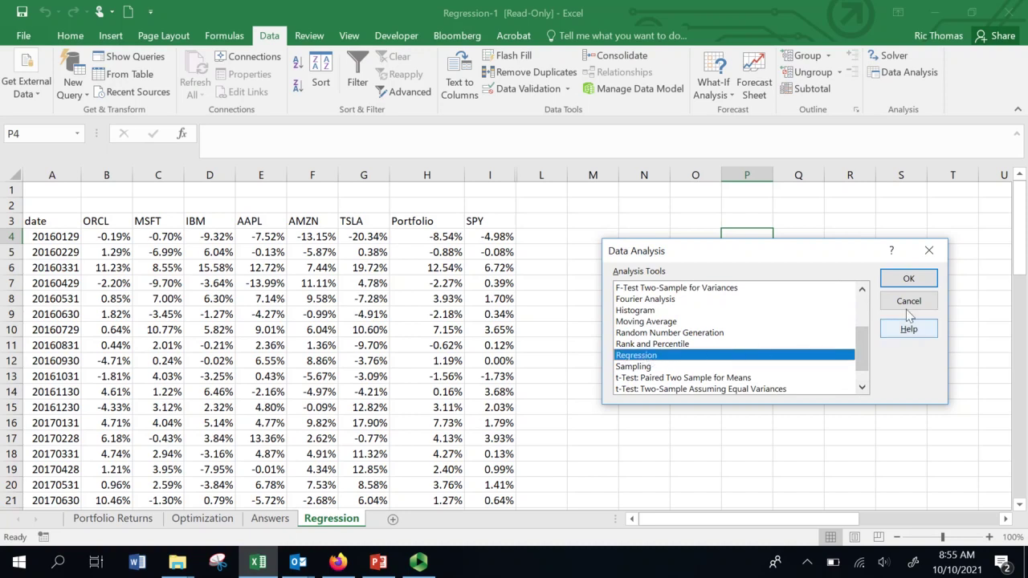
left_click(916, 277)
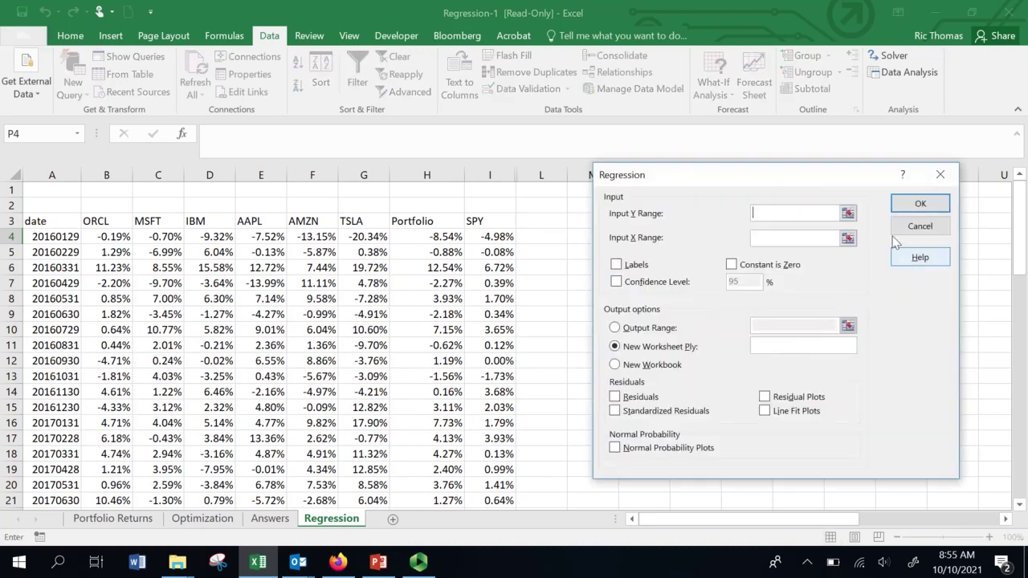
left_click_drag(861, 180, 901, 200)
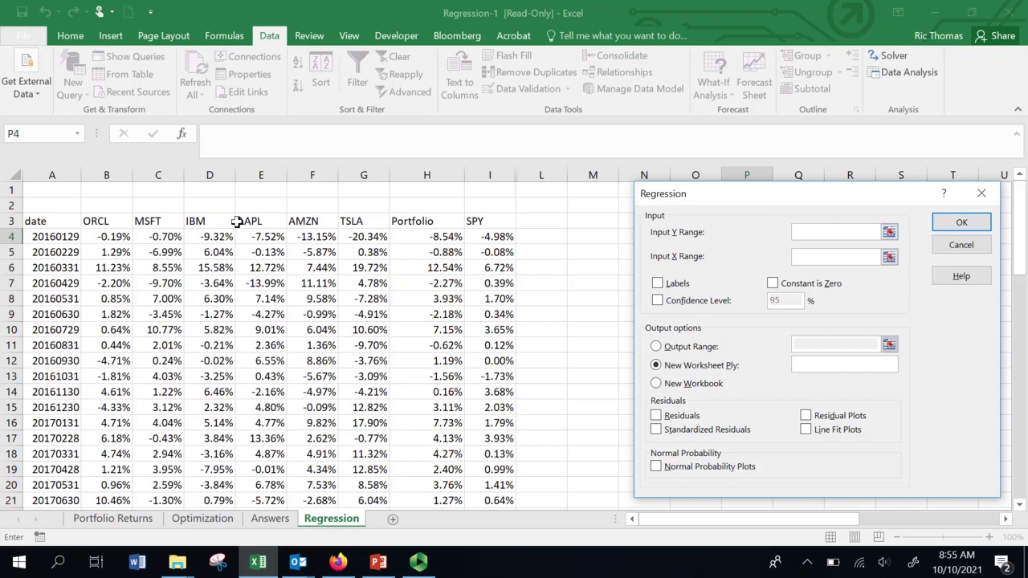
Step: Set the regression's Y range to the IBM returns $D$4:$D$63 and its X range to the SPY returns $I$4:$I$63
left_click(215, 237)
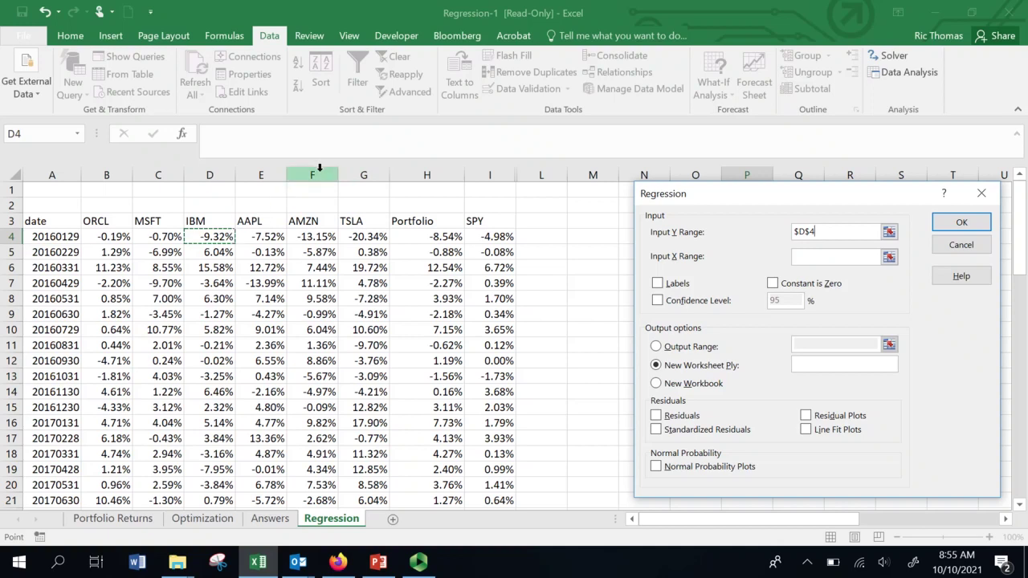
key("ctrl+shift+Down")
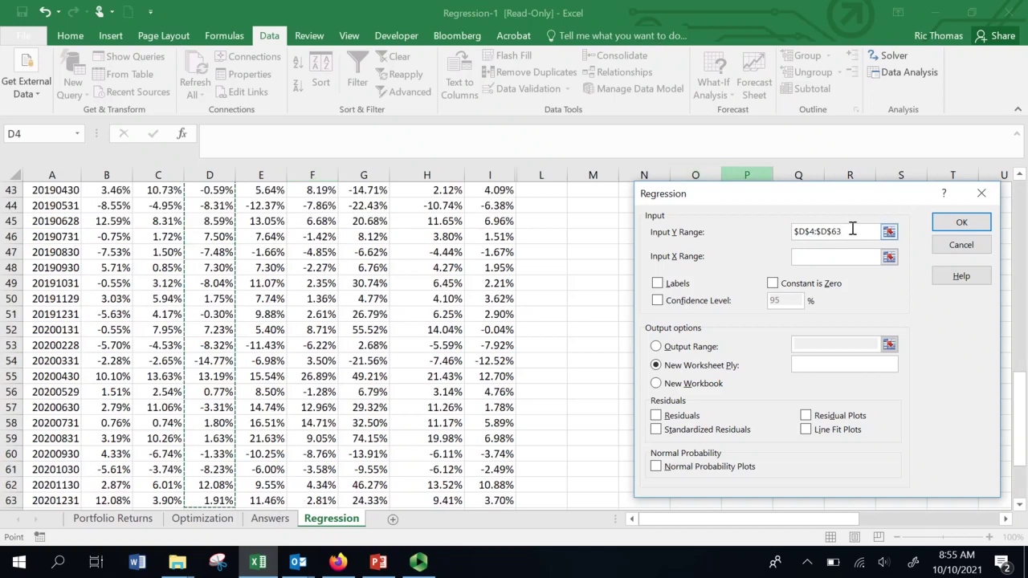
left_click(817, 257)
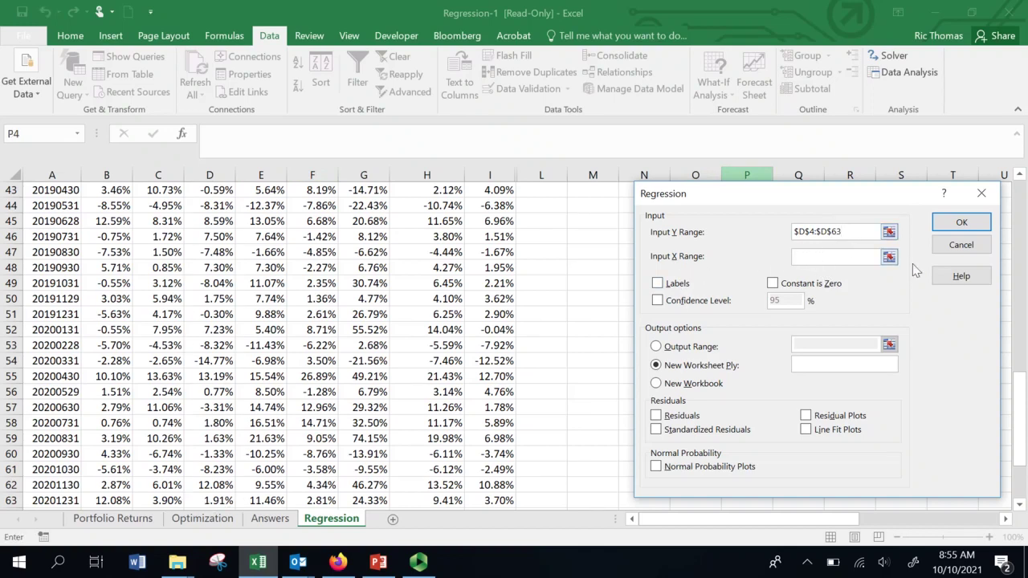
left_click(1021, 222)
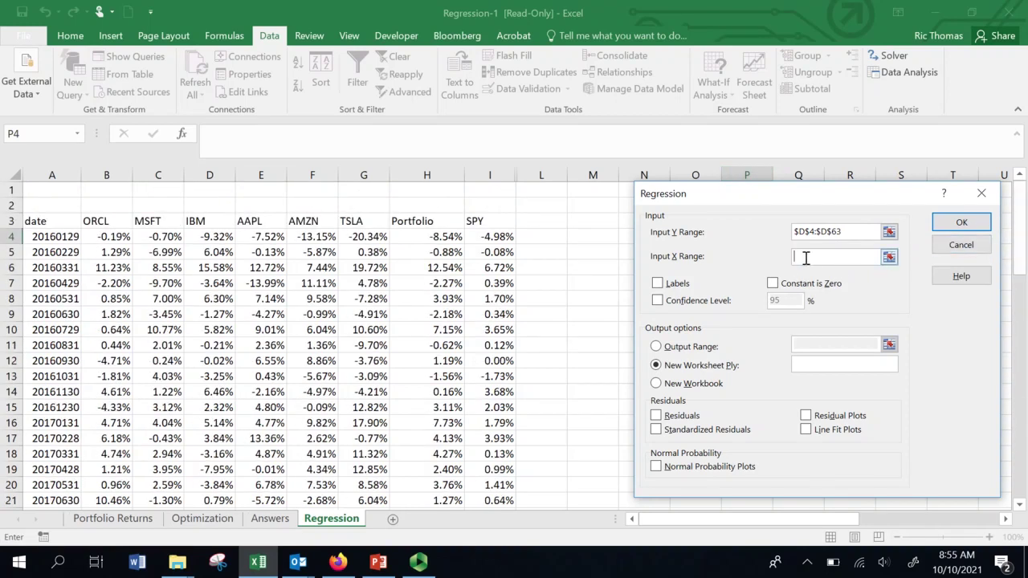
left_click(501, 236)
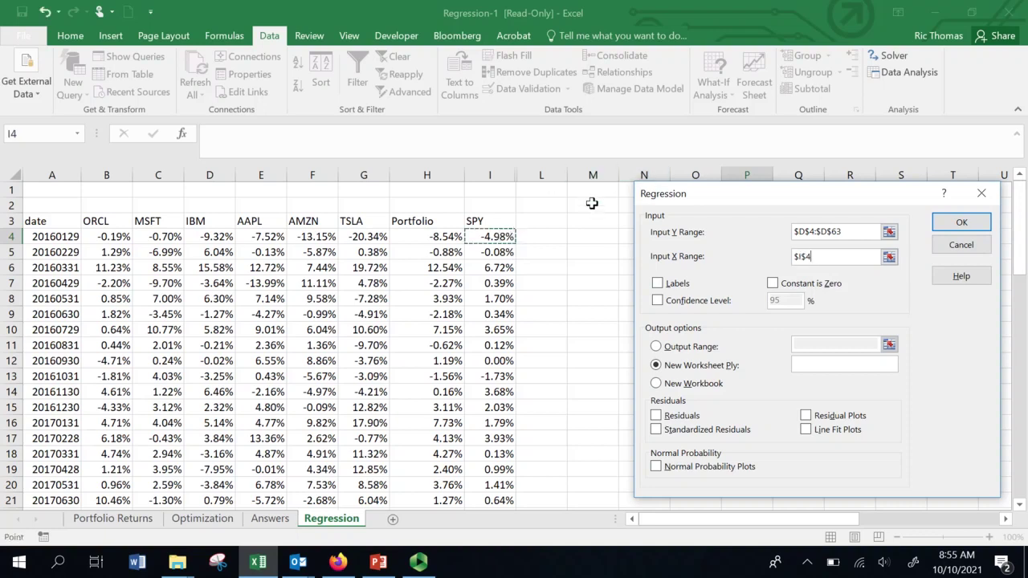
key("ctrl+shift+Down")
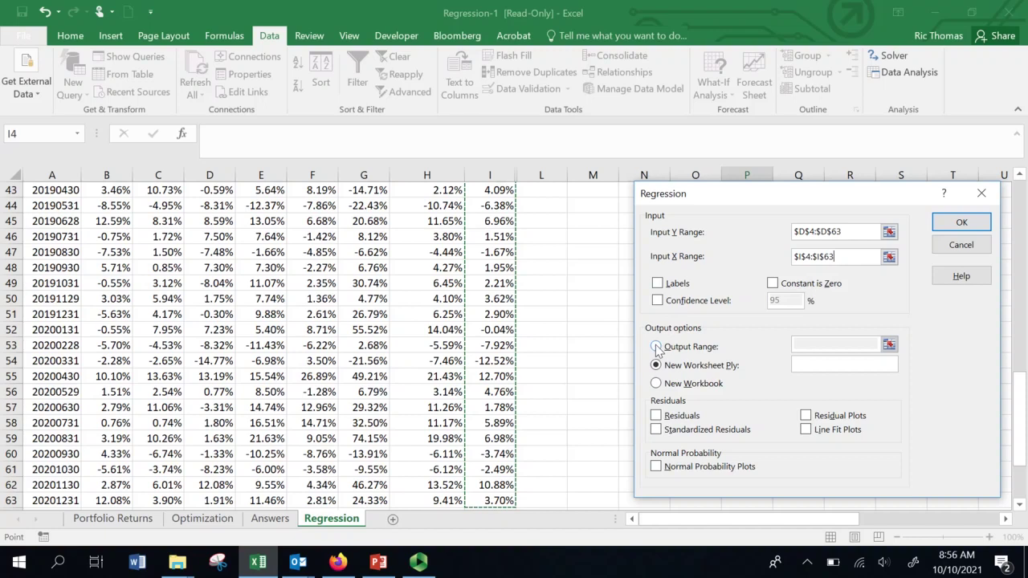
Step: Send the regression results to a new worksheet named Output and run the regression
left_click(656, 347)
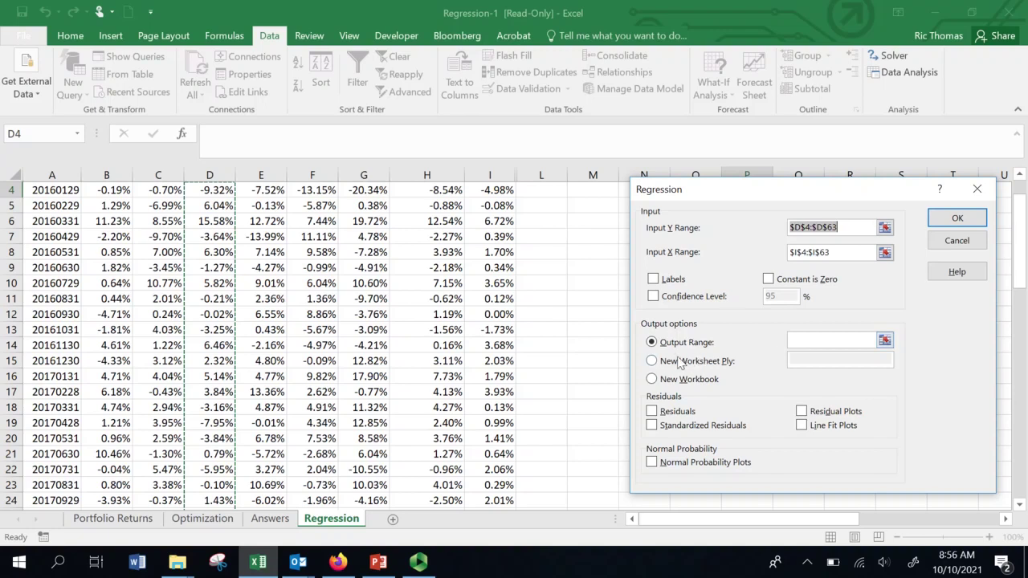
left_click(655, 361)
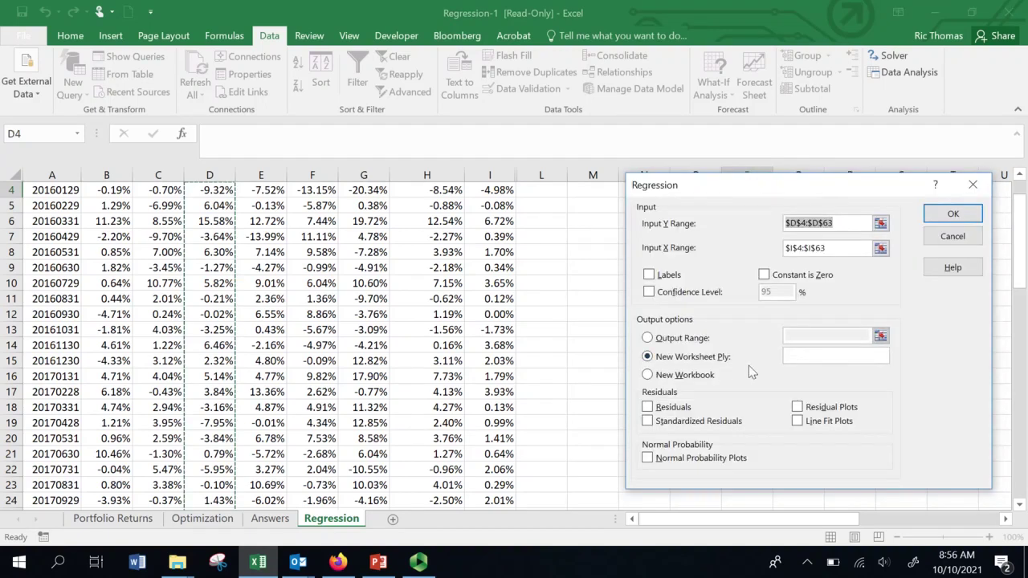
left_click(810, 357)
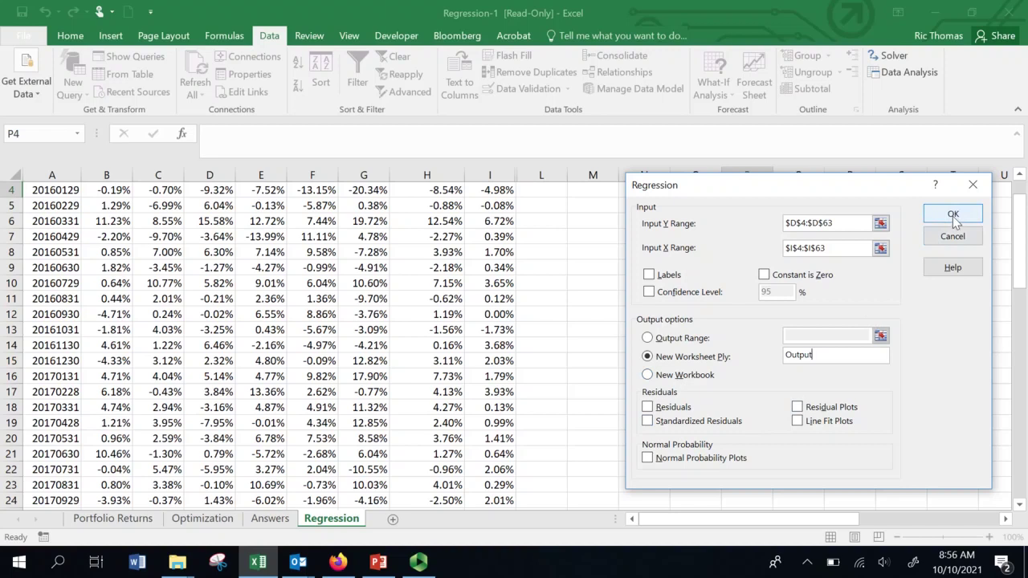
left_click(955, 215)
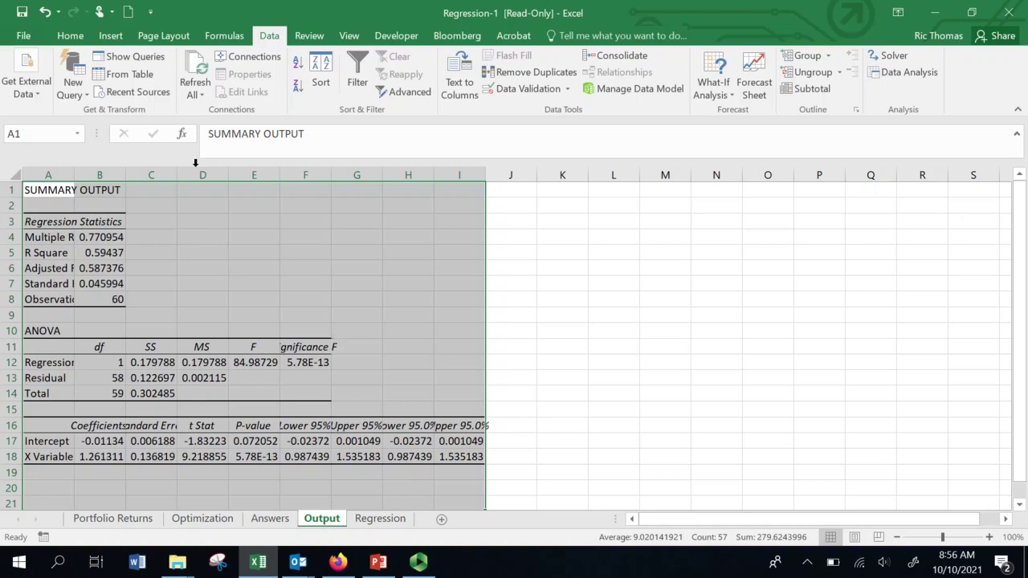
Step: Autofit column A on the Output sheet so its row labels fit
left_click(44, 174)
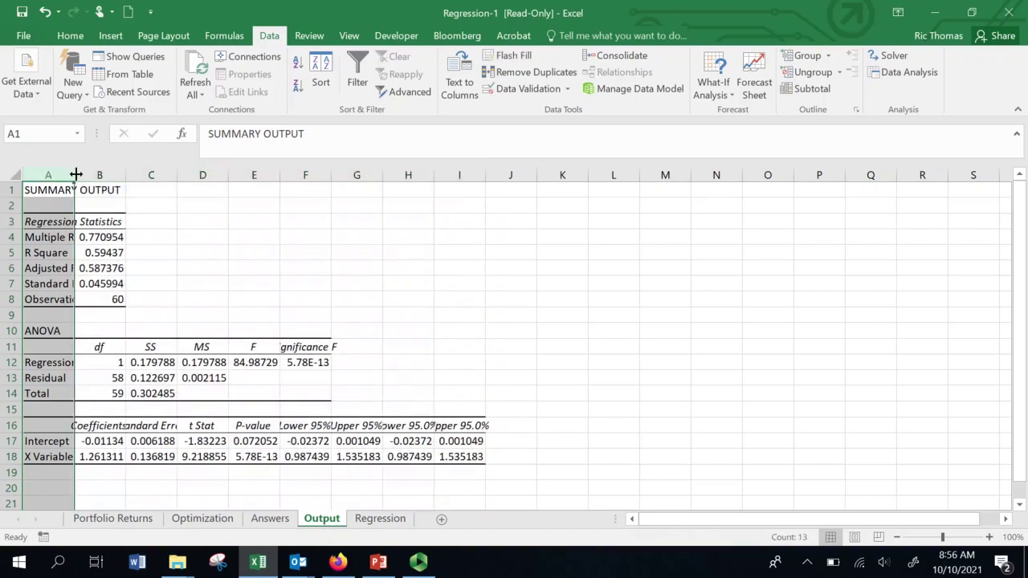
double_click(75, 174)
left_click(394, 266)
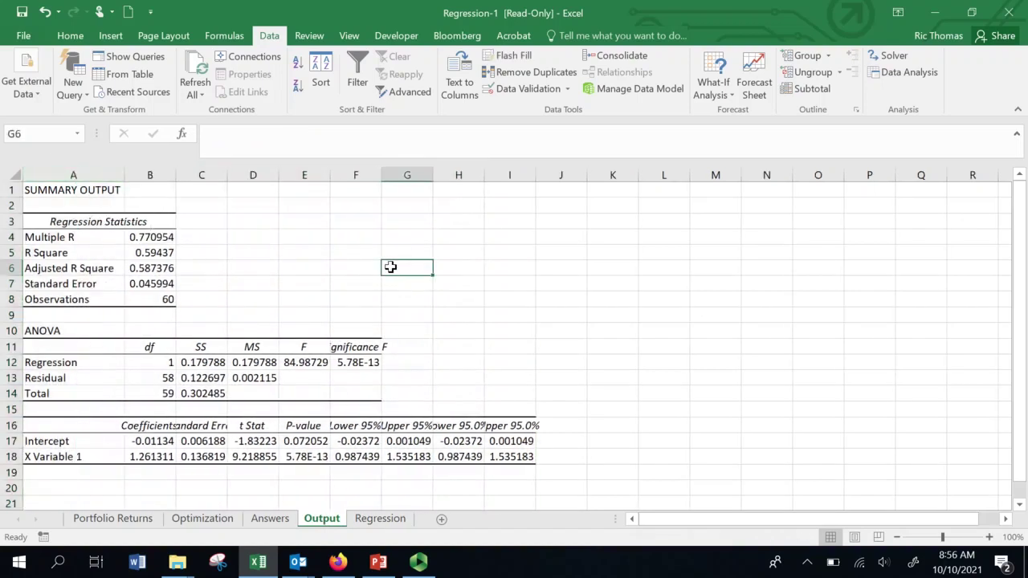
Step: Examine the R Square figures and both coefficients with their t statistics, consulting the Single Factor Regression Model slide in PowerPoint before returning to Excel
left_click(45, 252)
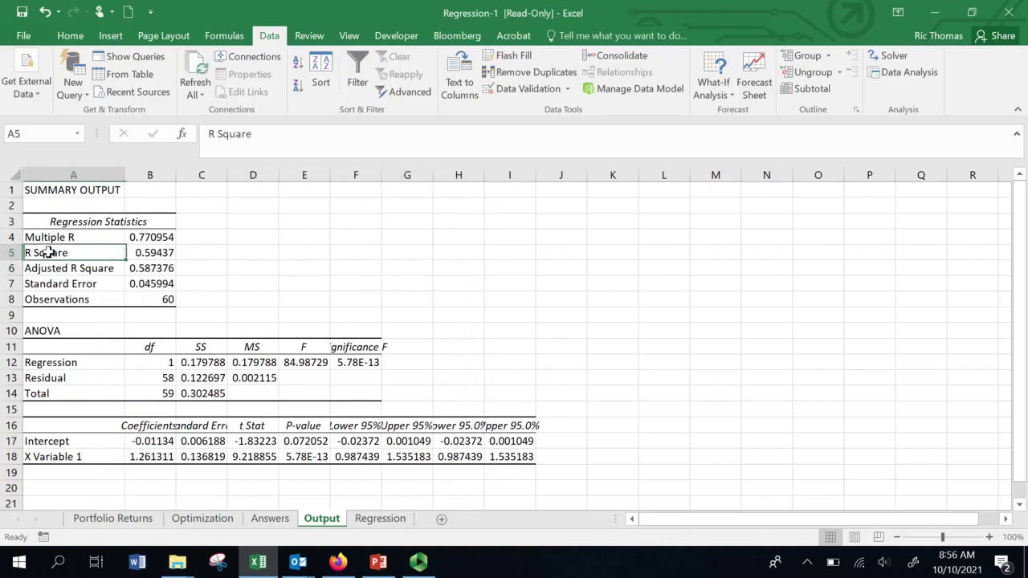
left_click(48, 268)
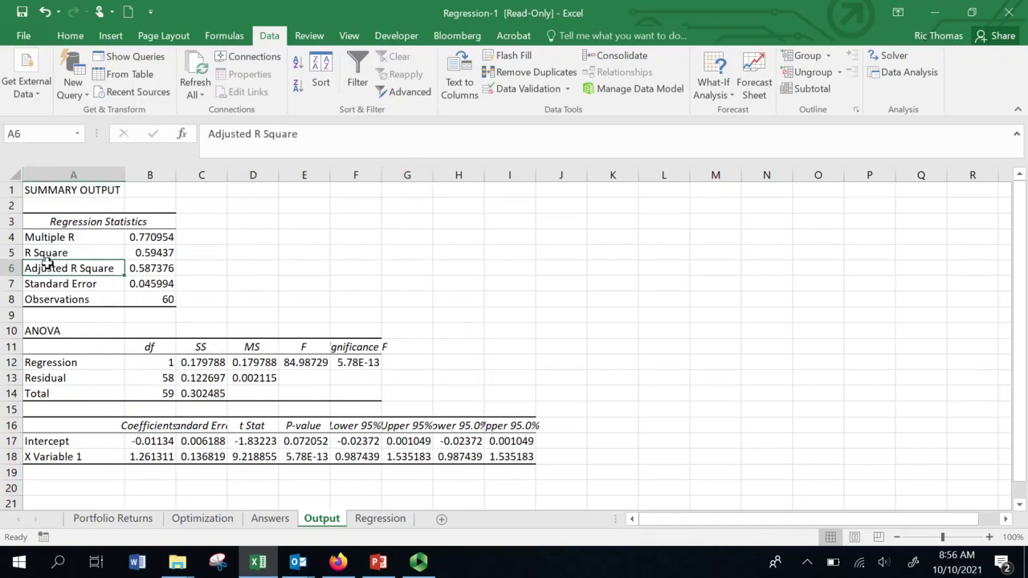
left_click(147, 268)
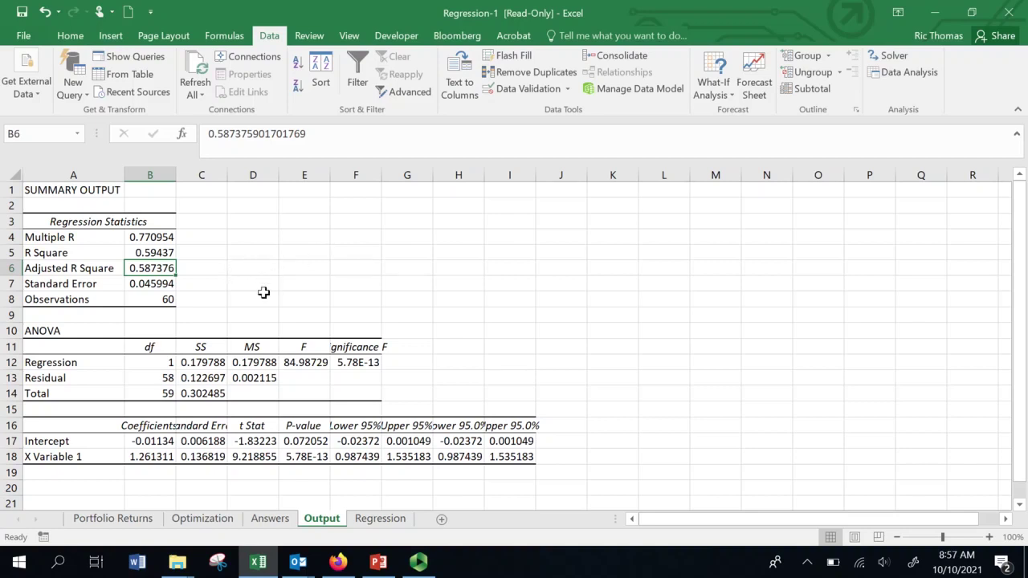
left_click(153, 444)
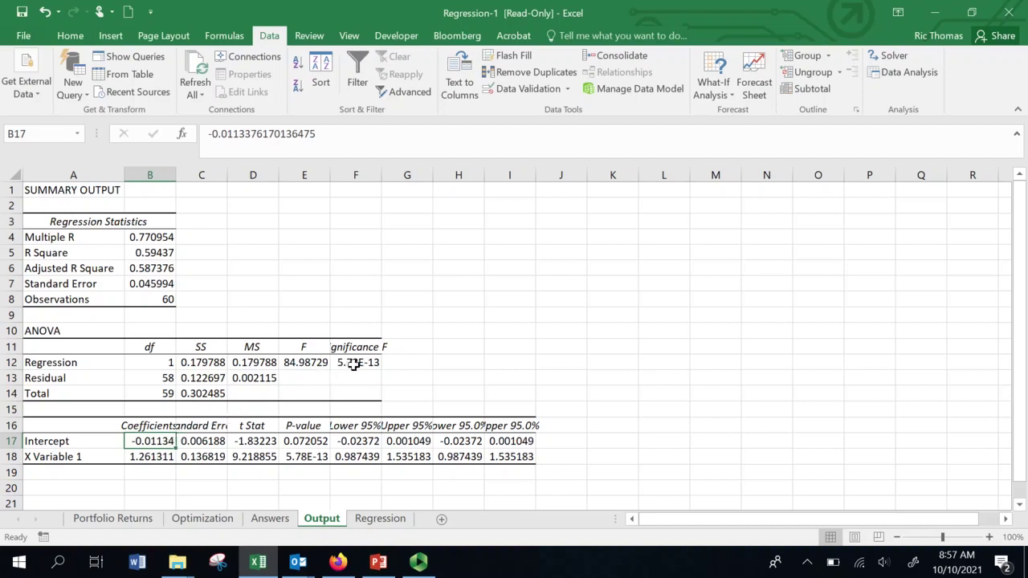
left_click(272, 443)
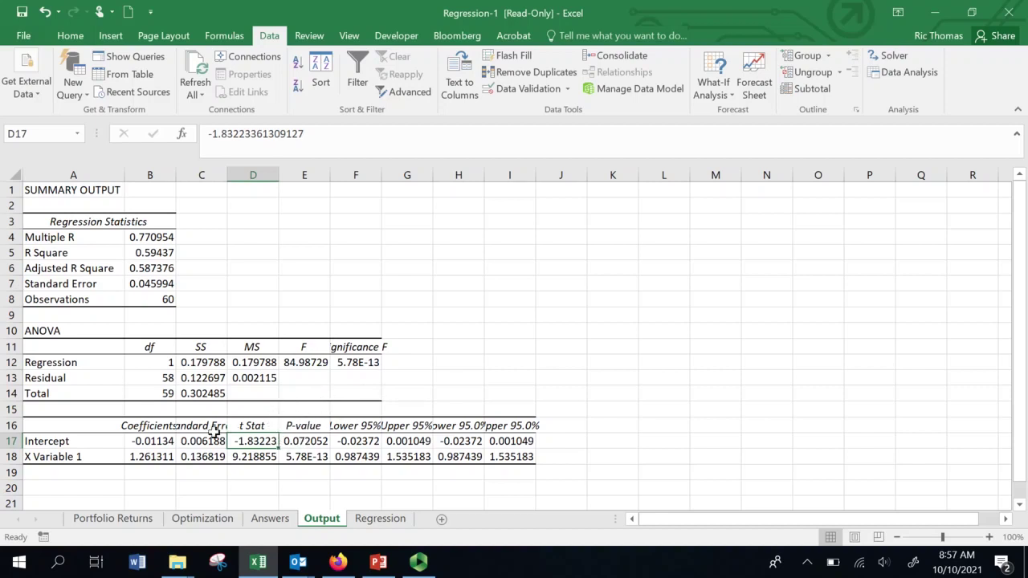
left_click(52, 459)
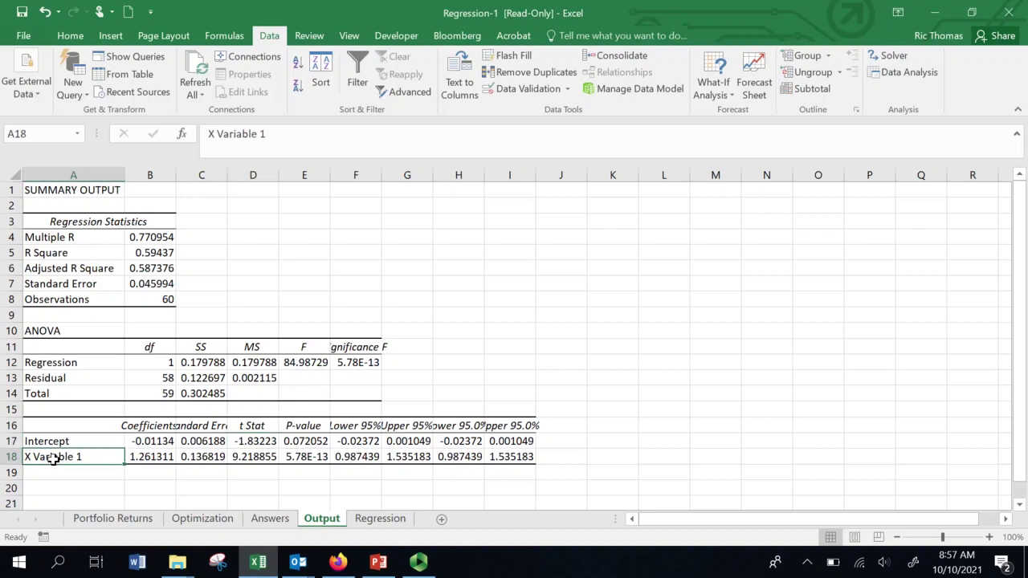
left_click(166, 458)
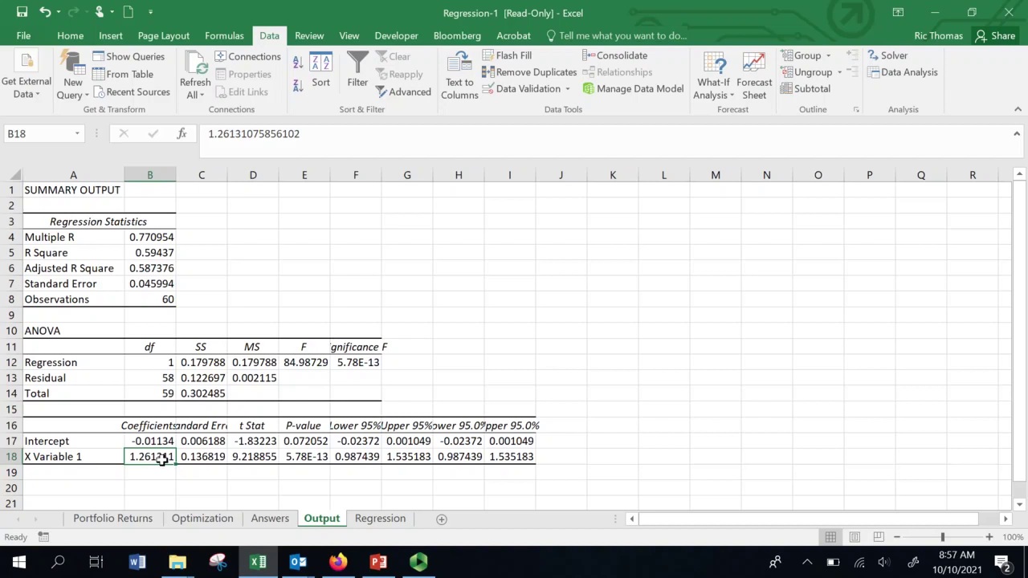
left_click(377, 562)
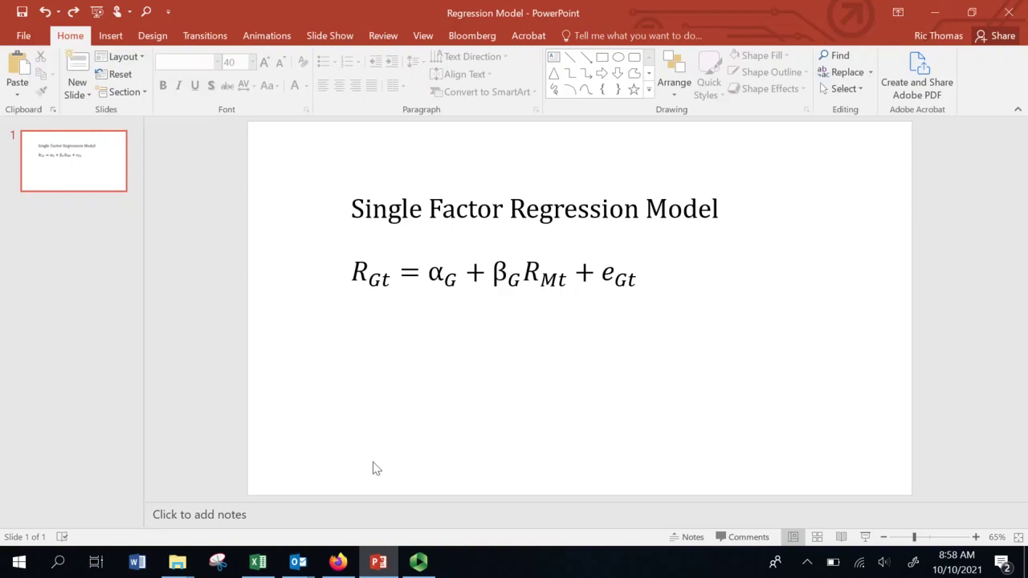
left_click(257, 563)
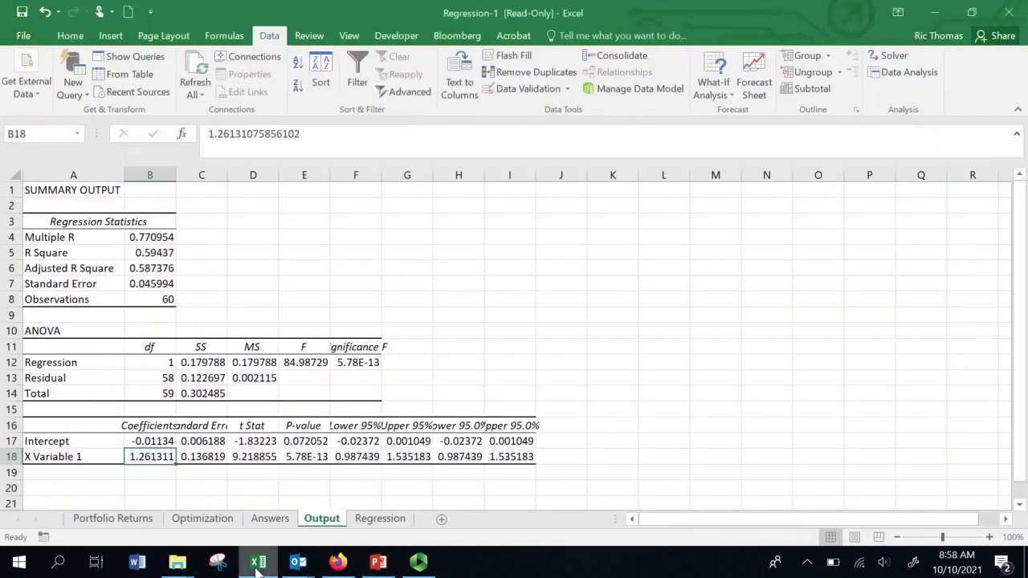
left_click(582, 348)
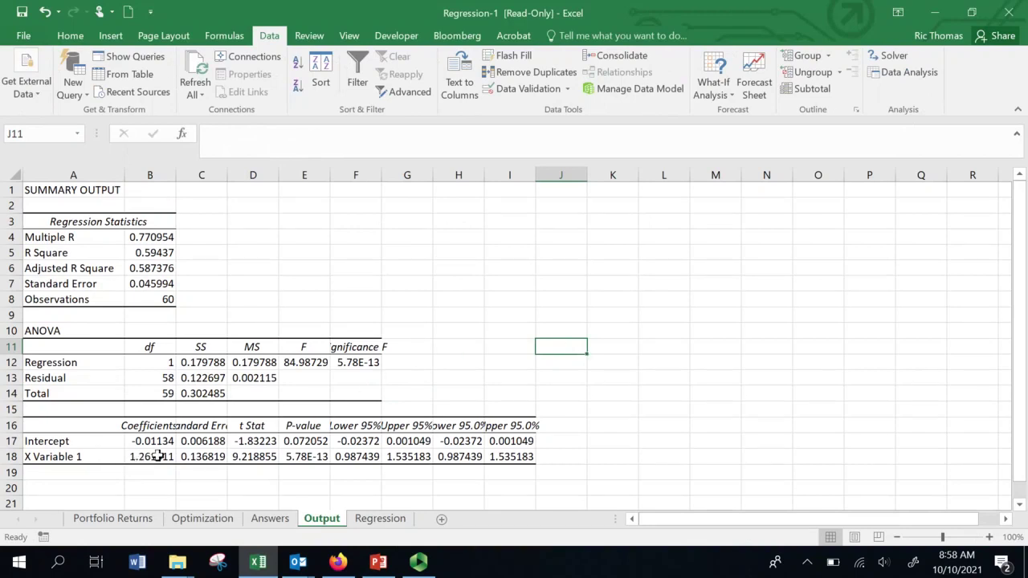
left_click(258, 457)
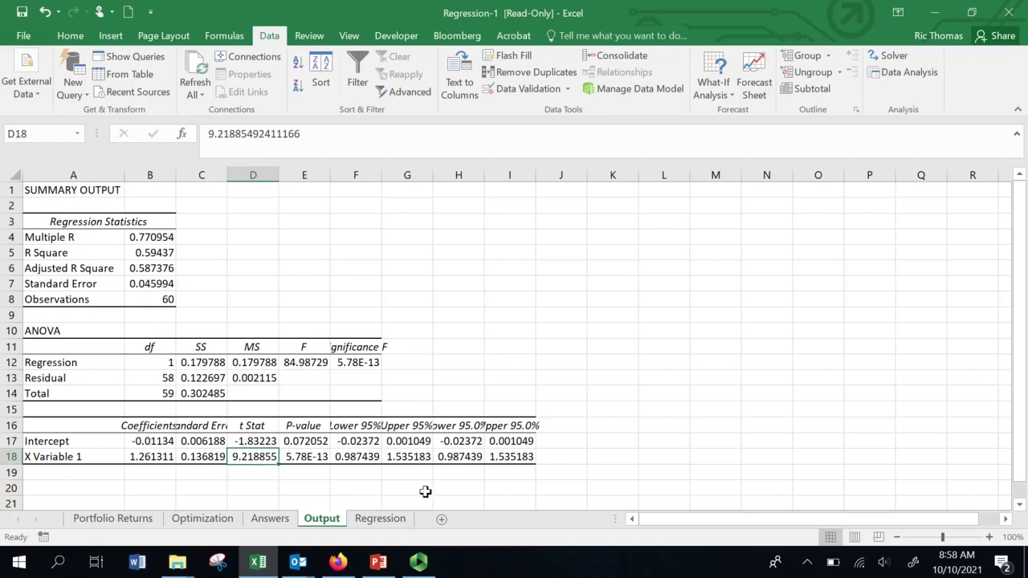
Step: Return to the top of the return data on the Regression sheet
left_click(367, 519)
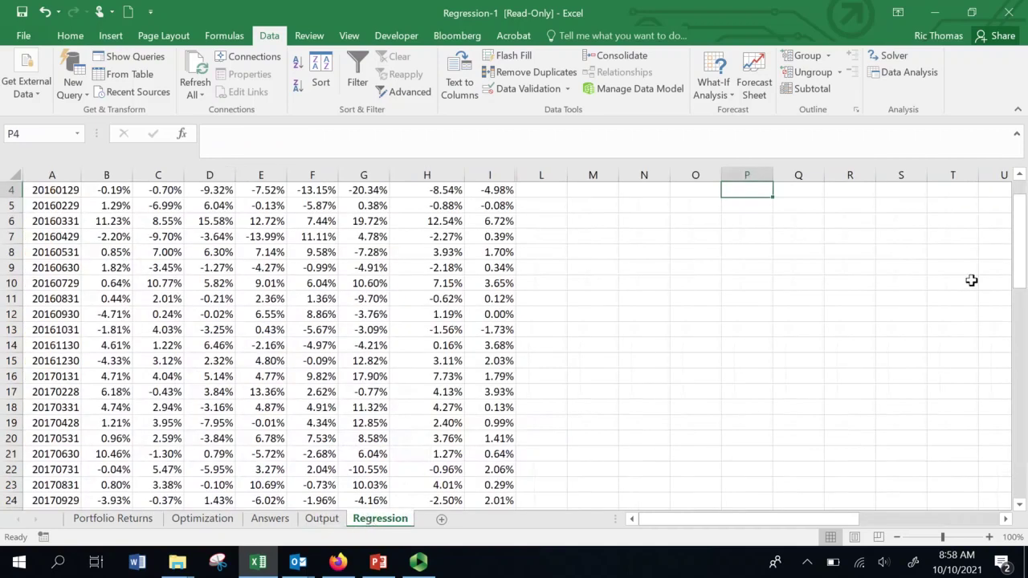
left_click_drag(1022, 254, 1022, 241)
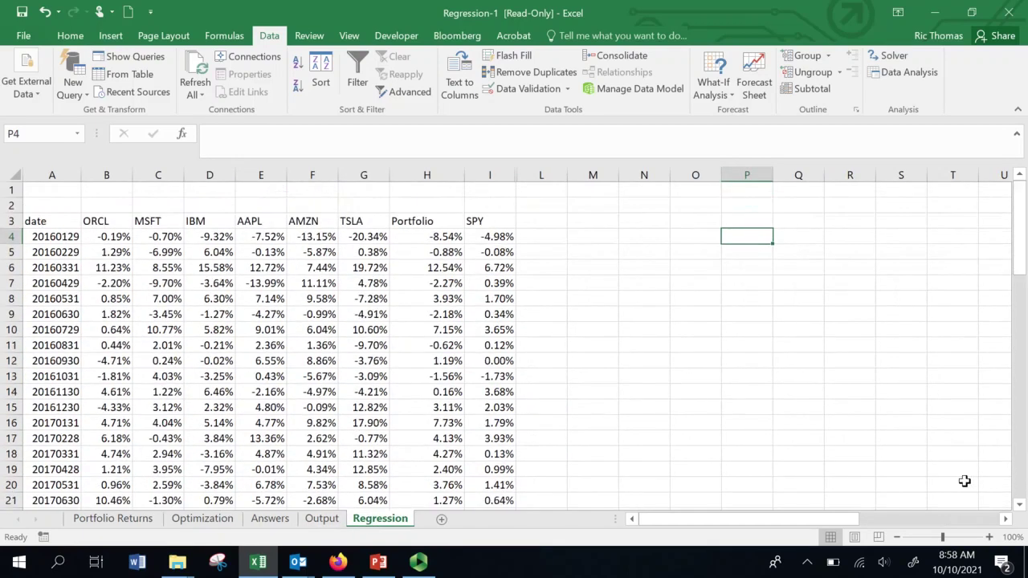
Step: Insert a blank markers-only scatter chart on the Output sheet from an empty cell beside the regression results
left_click(1008, 520)
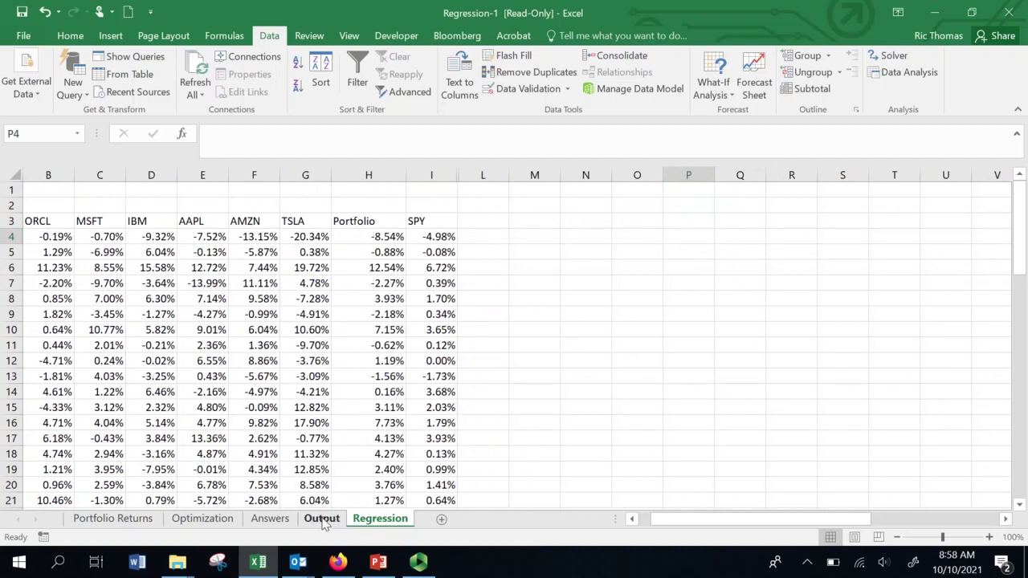
left_click(322, 519)
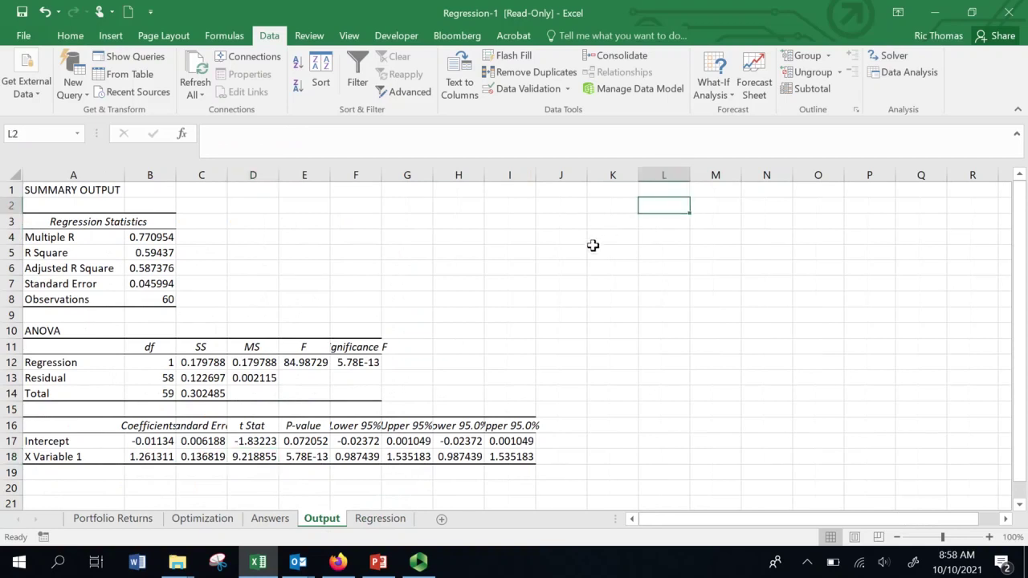
left_click(664, 224)
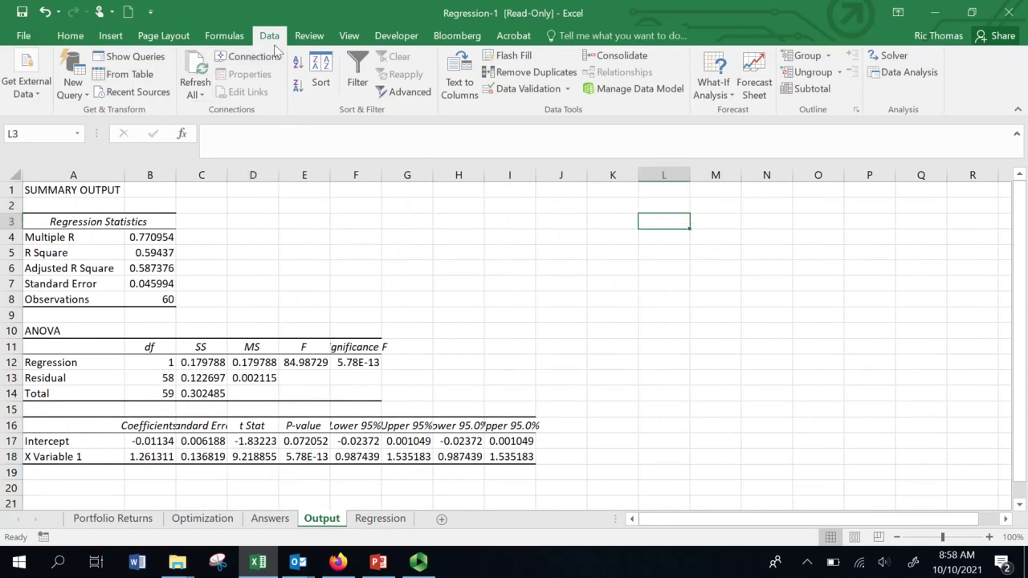
left_click(111, 36)
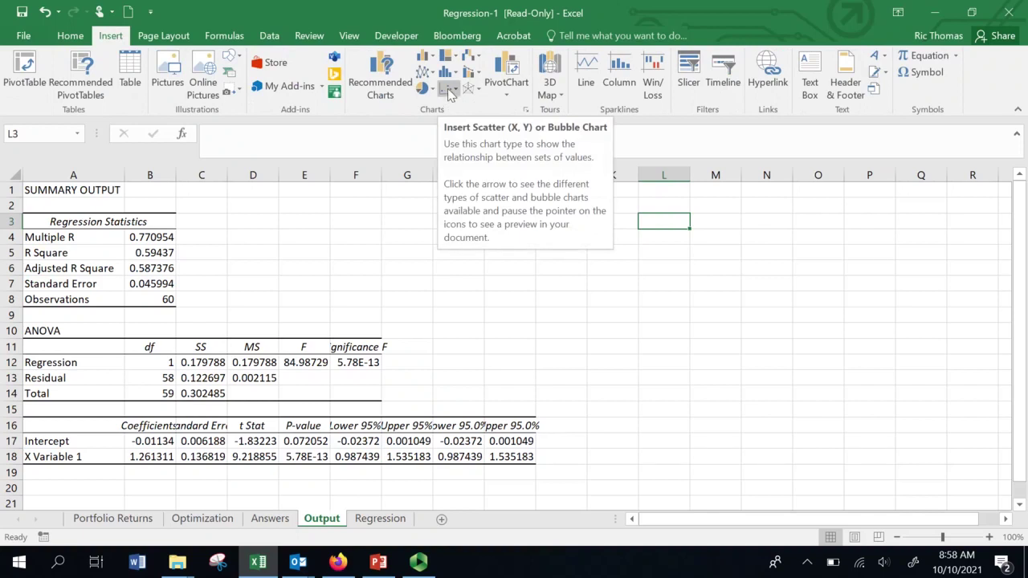
left_click(448, 88)
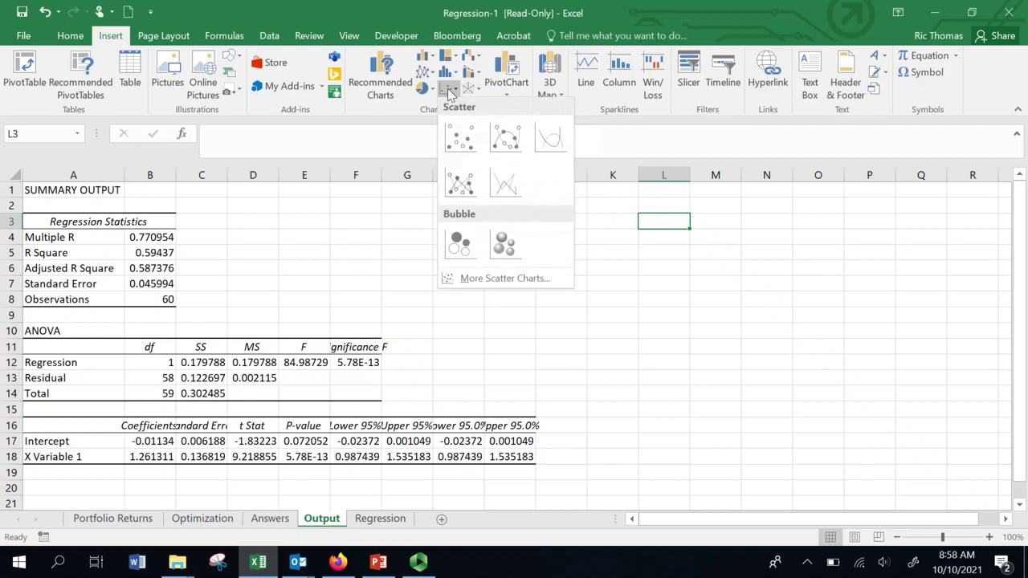
left_click(460, 141)
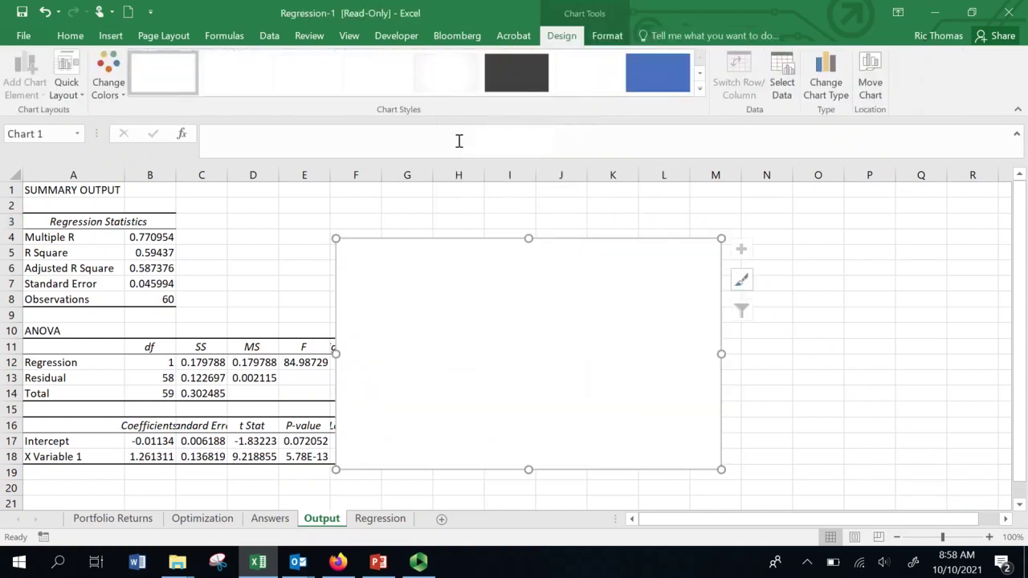
Step: Add a new series to the chart's data source with the SPY returns in Regression!$I$4:$I$63 as its X values
left_click(783, 72)
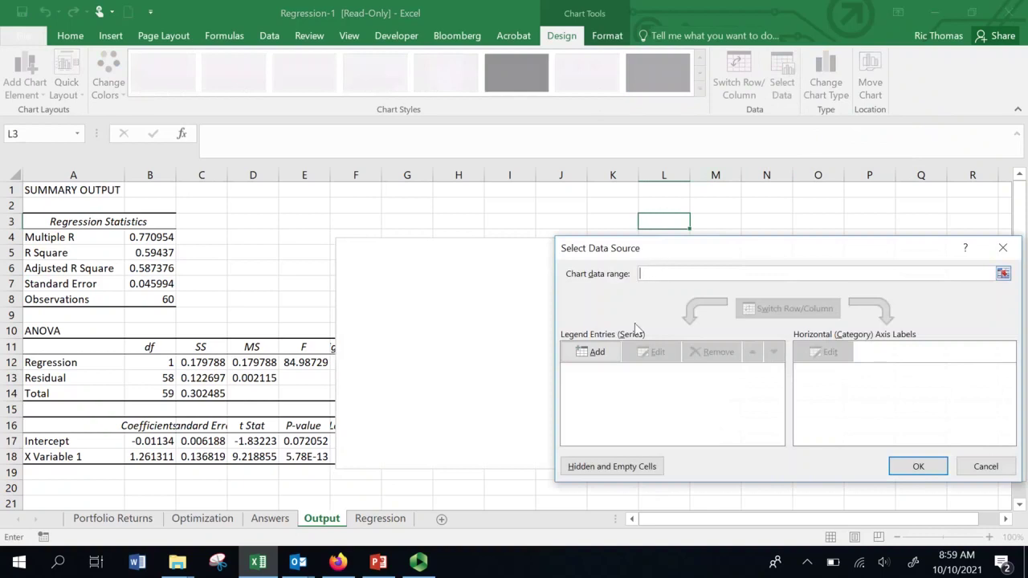
left_click(596, 353)
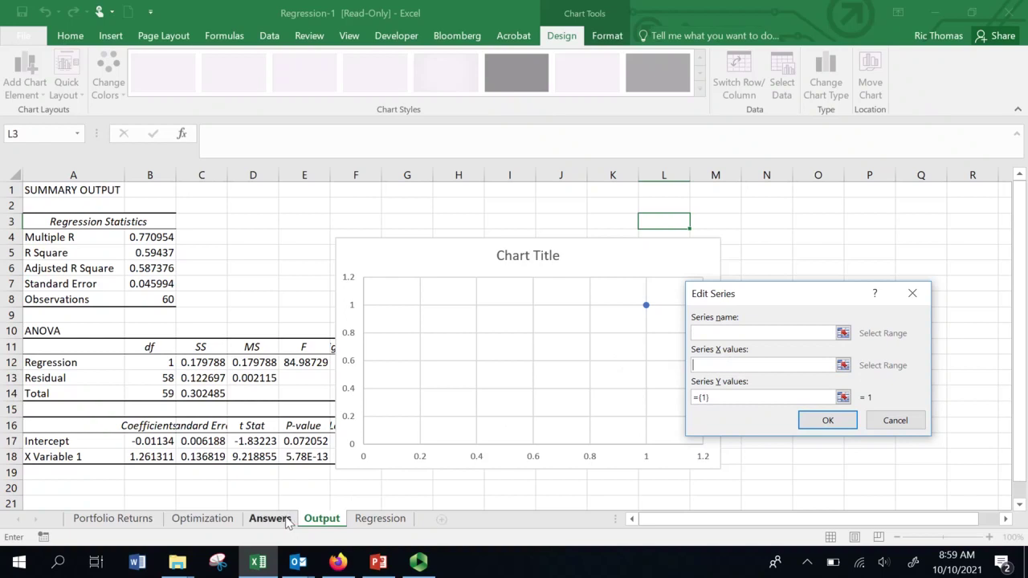
left_click(383, 519)
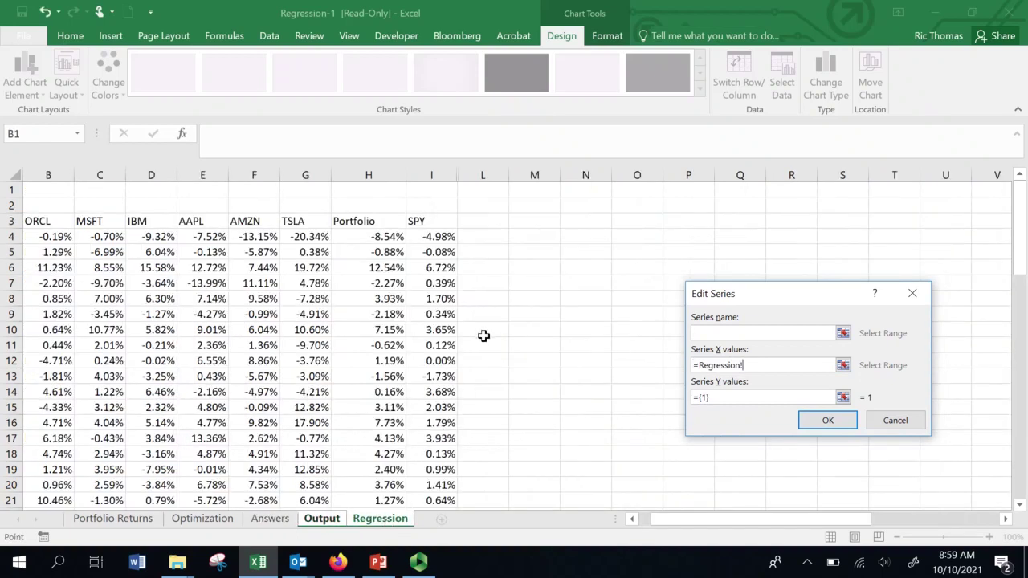
left_click(446, 239)
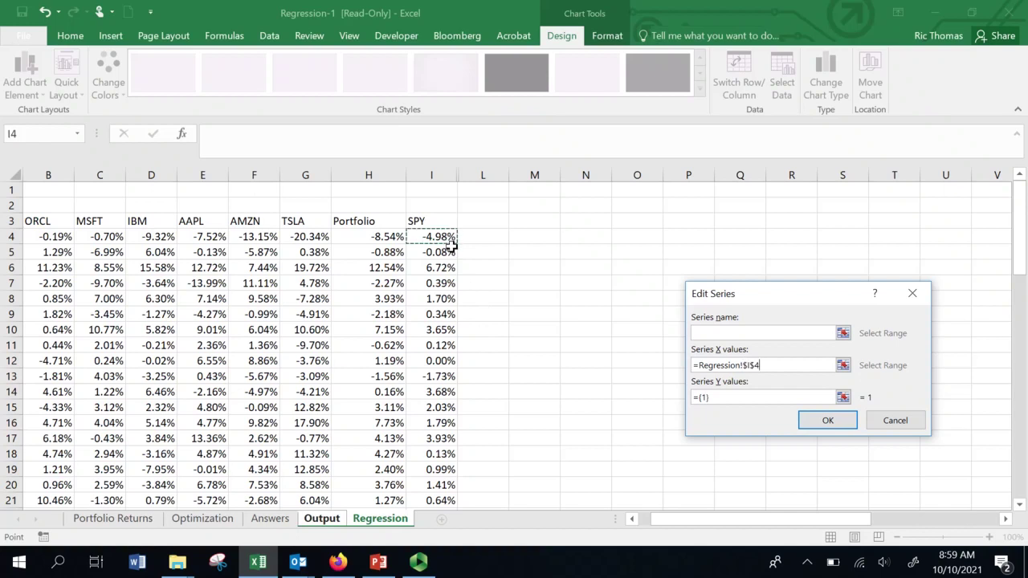
key("ctrl+shift+Down")
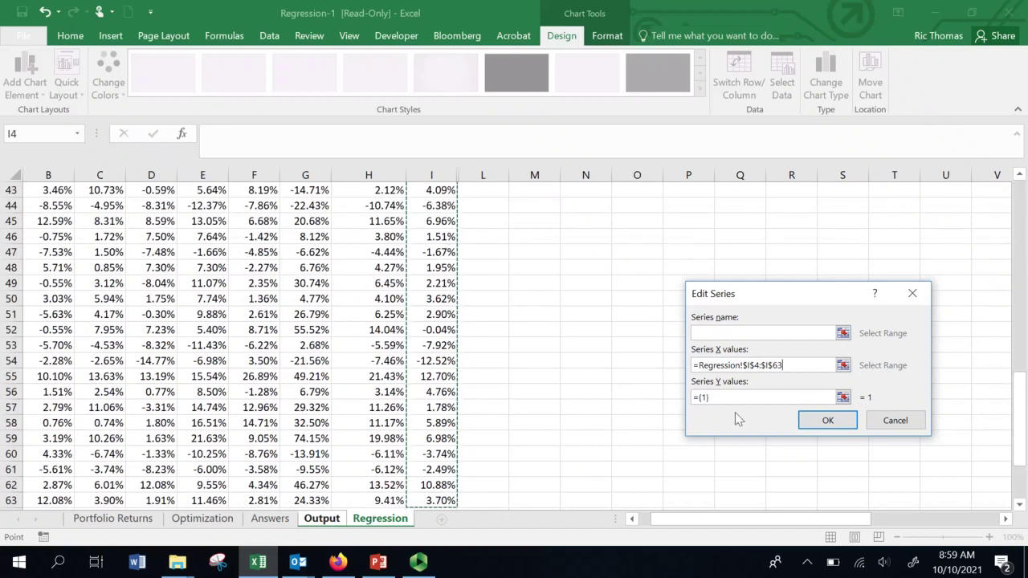
Step: Set the series Y values to the IBM returns in Regression!$D$4:$D$63 and apply the chart's data source
left_click(727, 398)
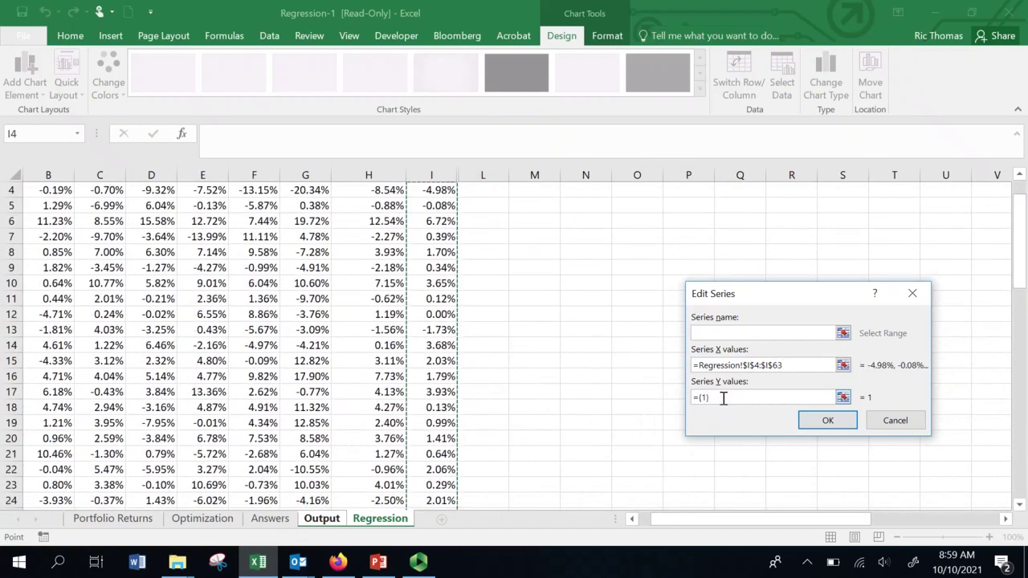
left_click_drag(723, 398, 685, 398)
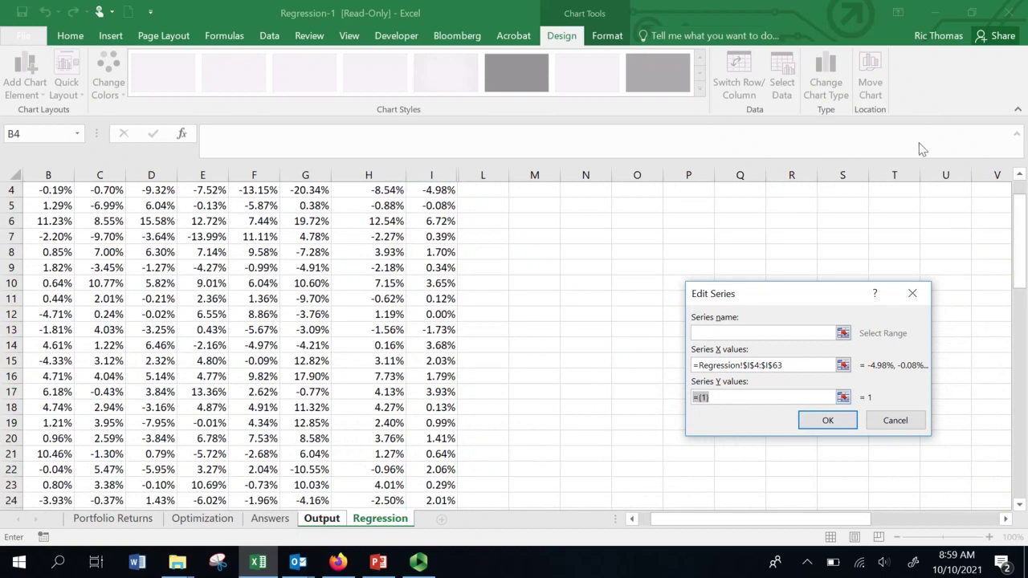
left_click(1018, 174)
left_click(1019, 174)
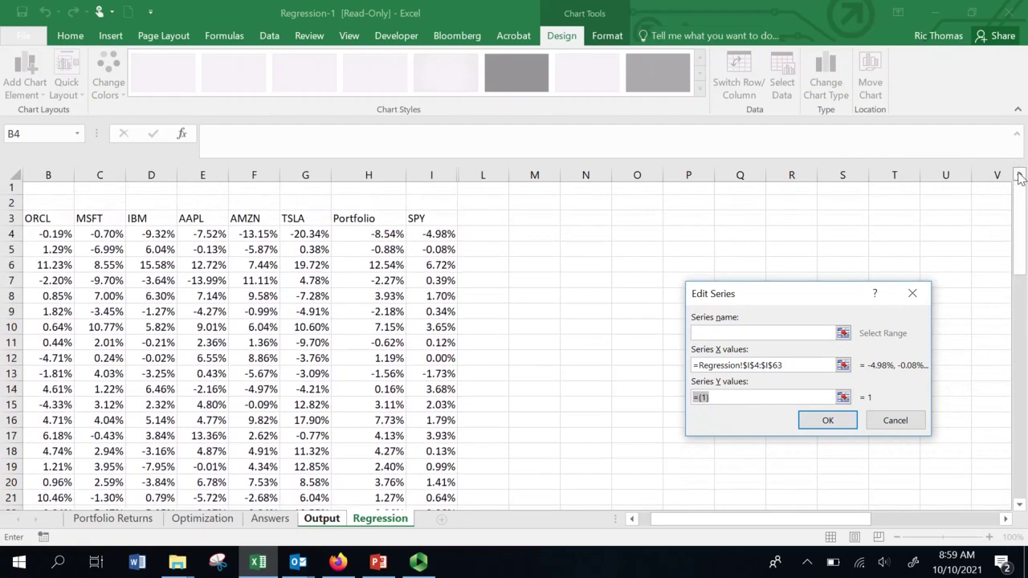
left_click(1019, 174)
left_click(141, 238)
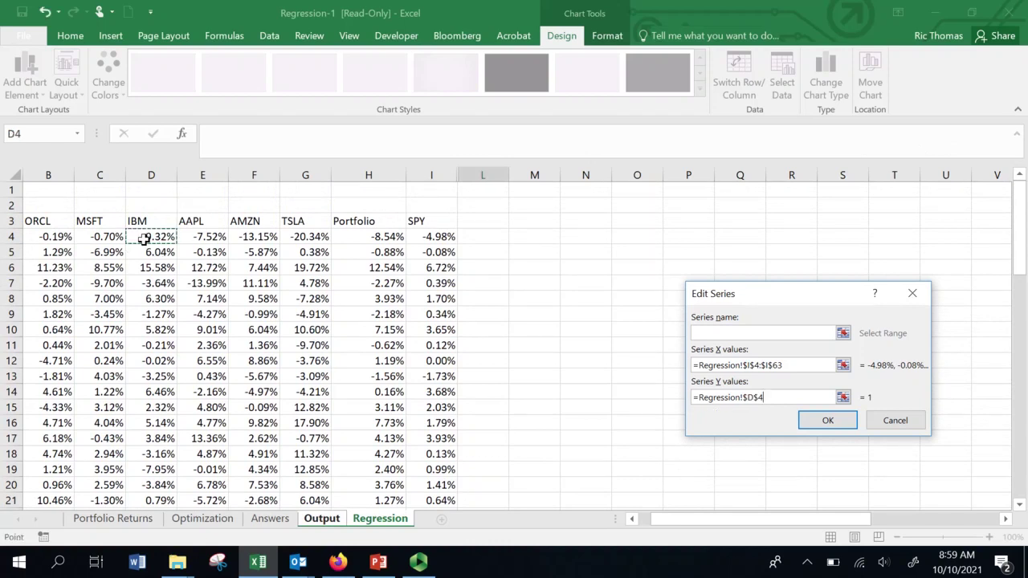
key("ctrl+shift+Down")
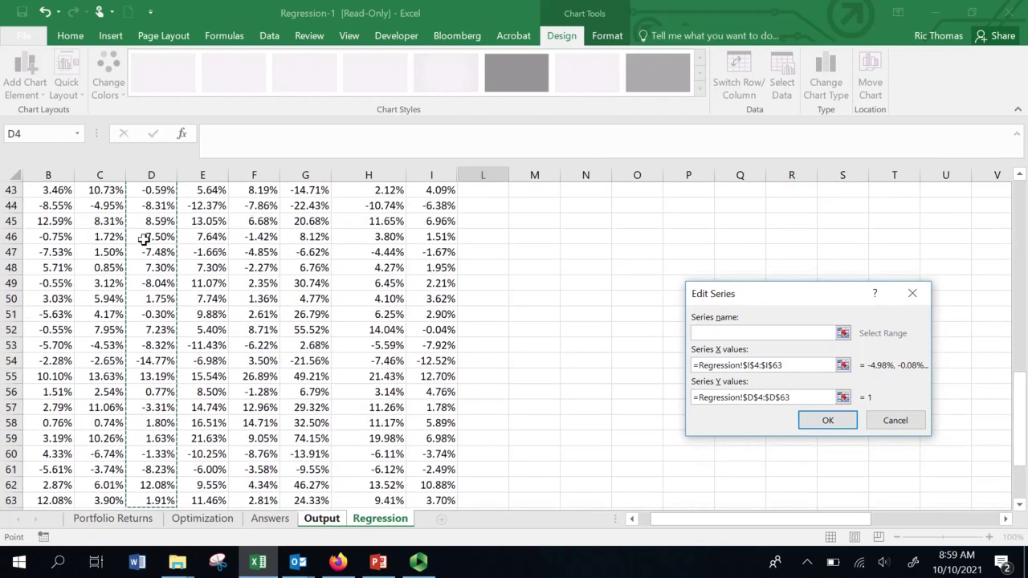
left_click(828, 421)
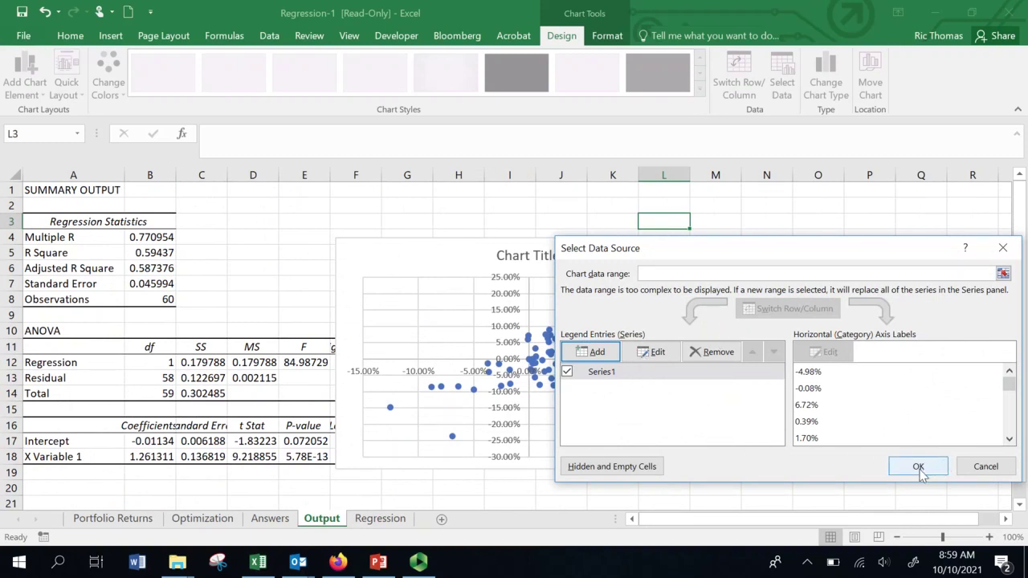
left_click(918, 466)
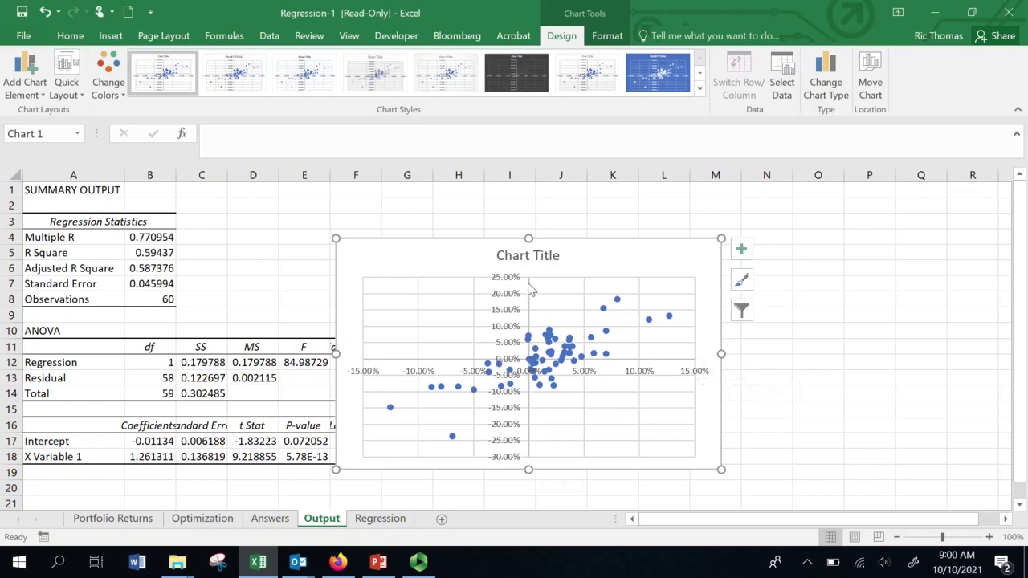
Step: Set the scatter chart's horizontal axis bounds to a minimum of -0.3 and a maximum of 0.25
double_click(664, 368)
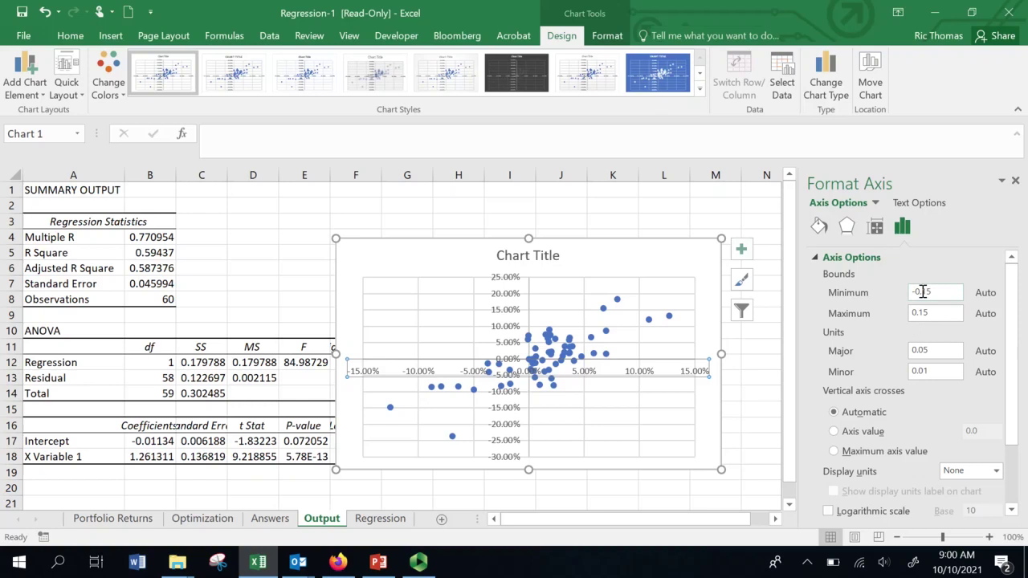
left_click_drag(923, 293, 935, 294)
type("30")
double_click(922, 313)
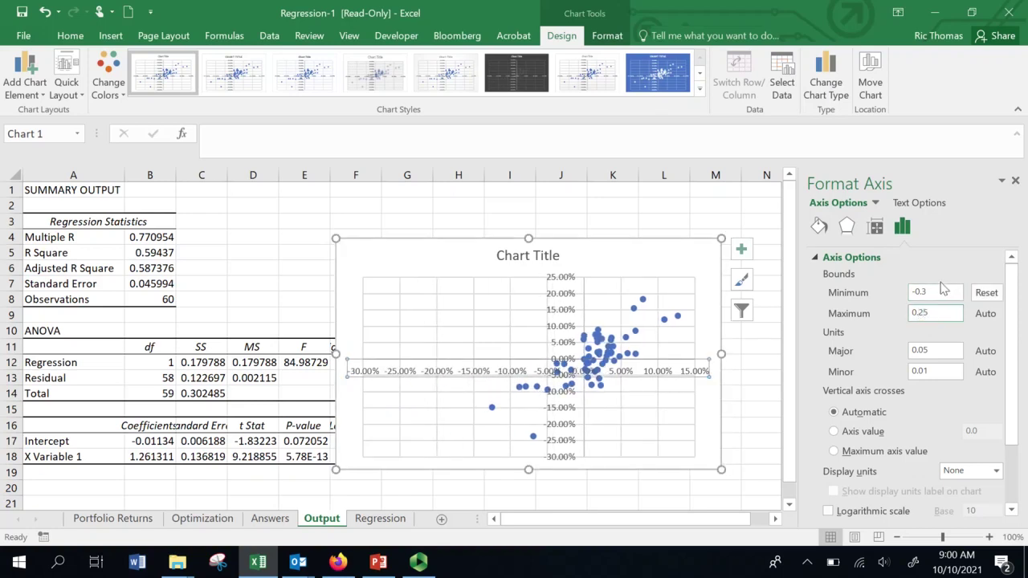
key("Return")
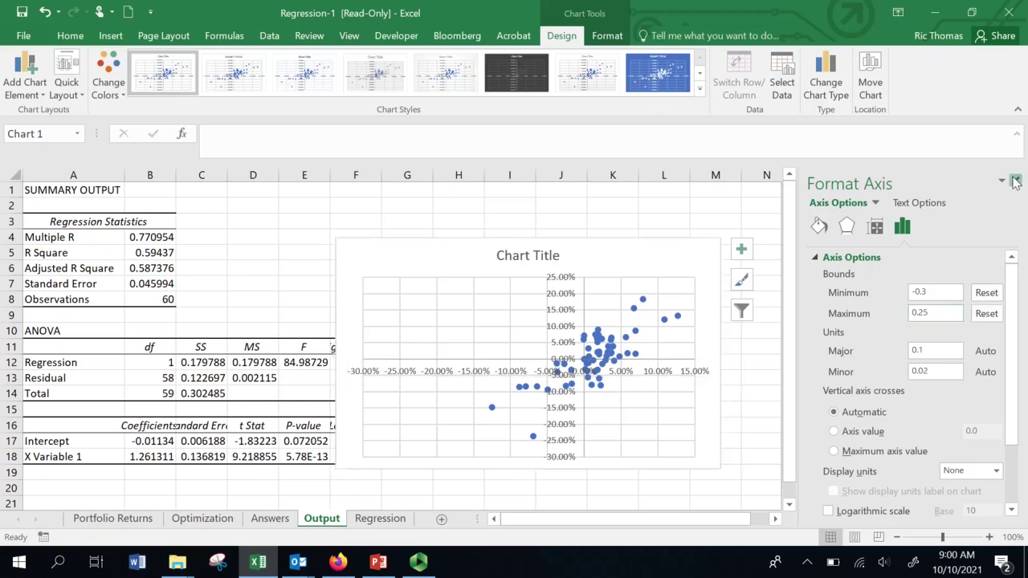
left_click(1015, 181)
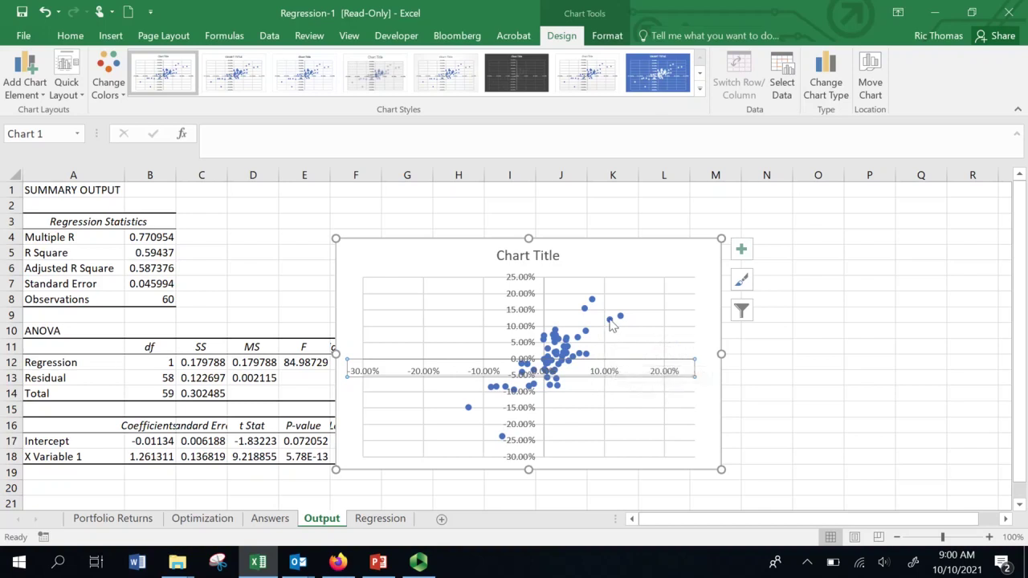
Step: Add a linear trendline with its equation displayed to the scatter points and move the equation label beside the chart title
mouse_move(612, 322)
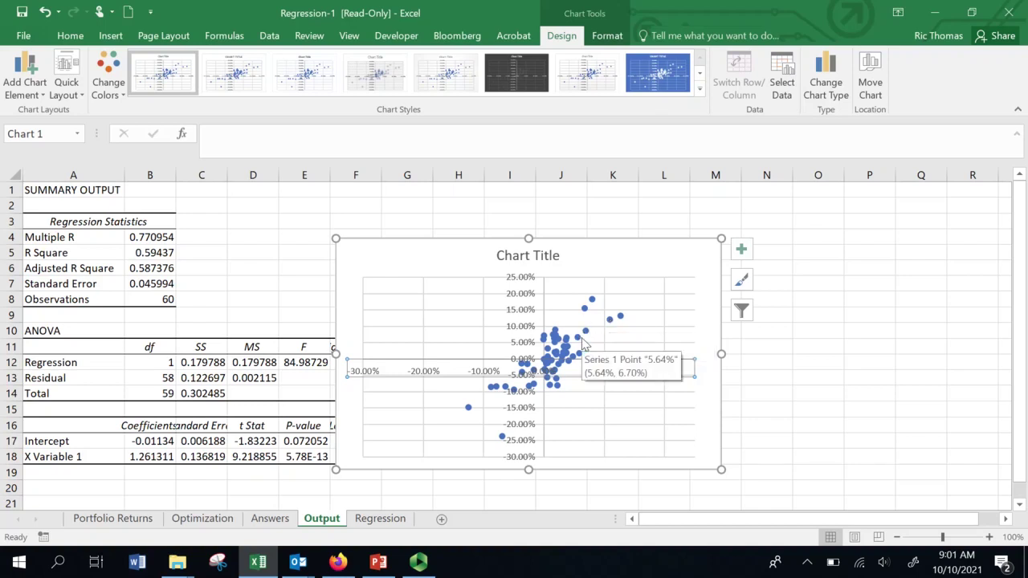
left_click(580, 339)
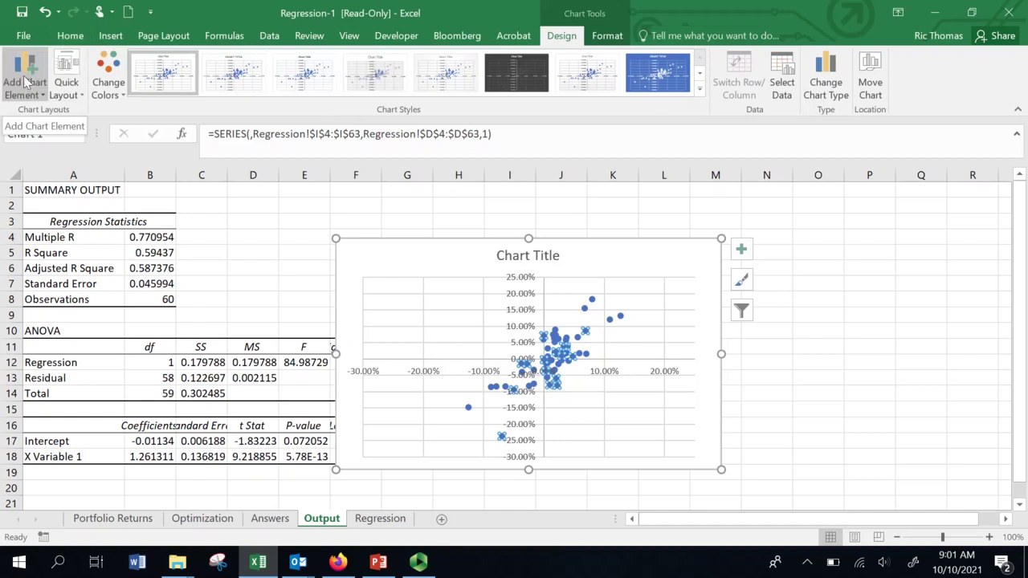
left_click(26, 80)
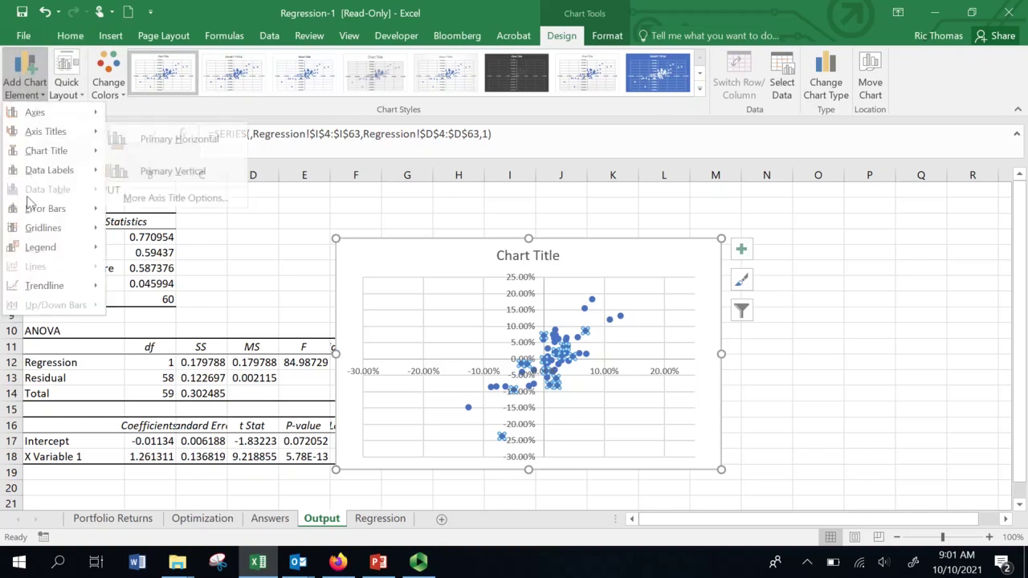
mouse_move(36, 287)
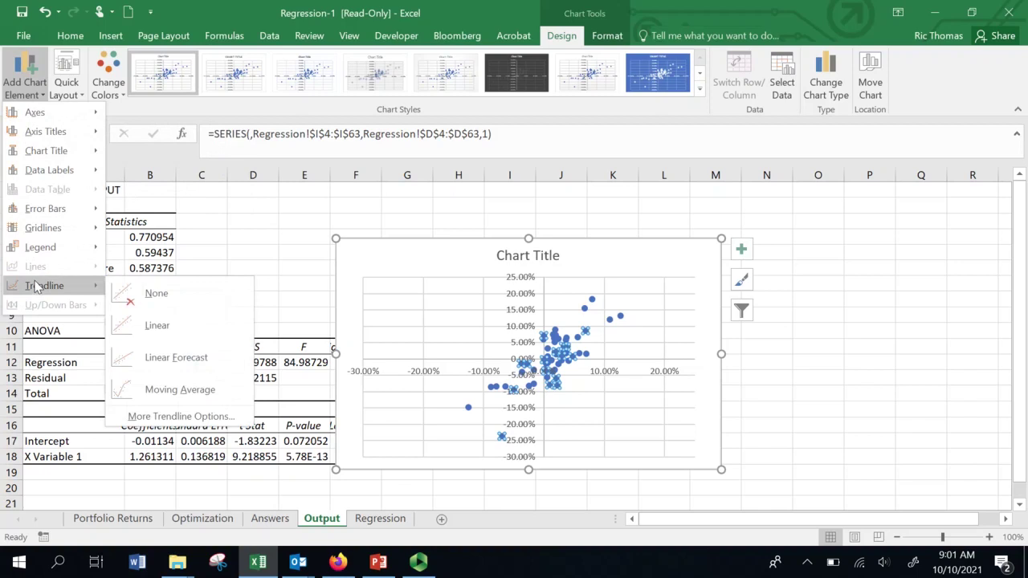
left_click(181, 411)
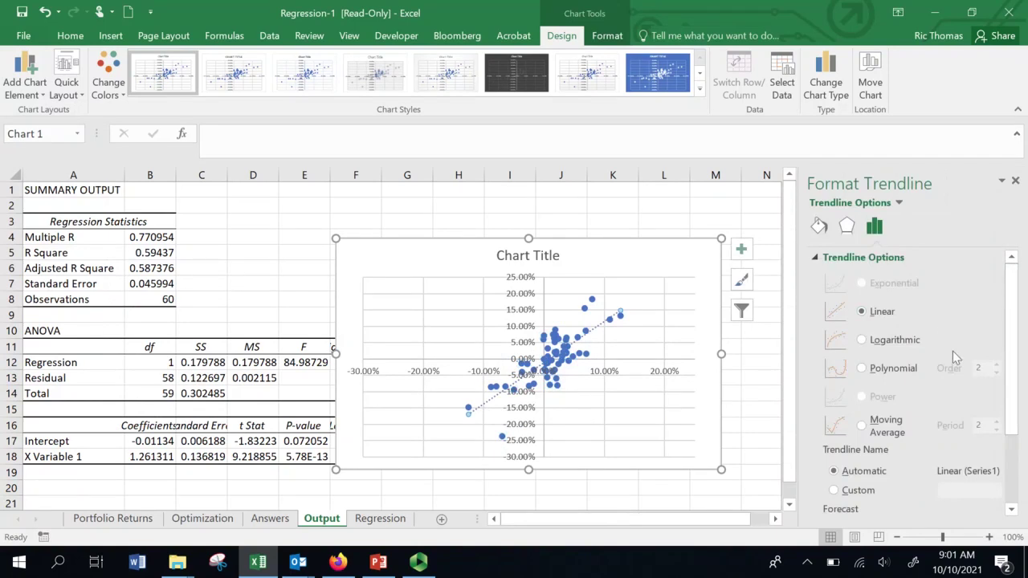
left_click_drag(1017, 425, 1010, 483)
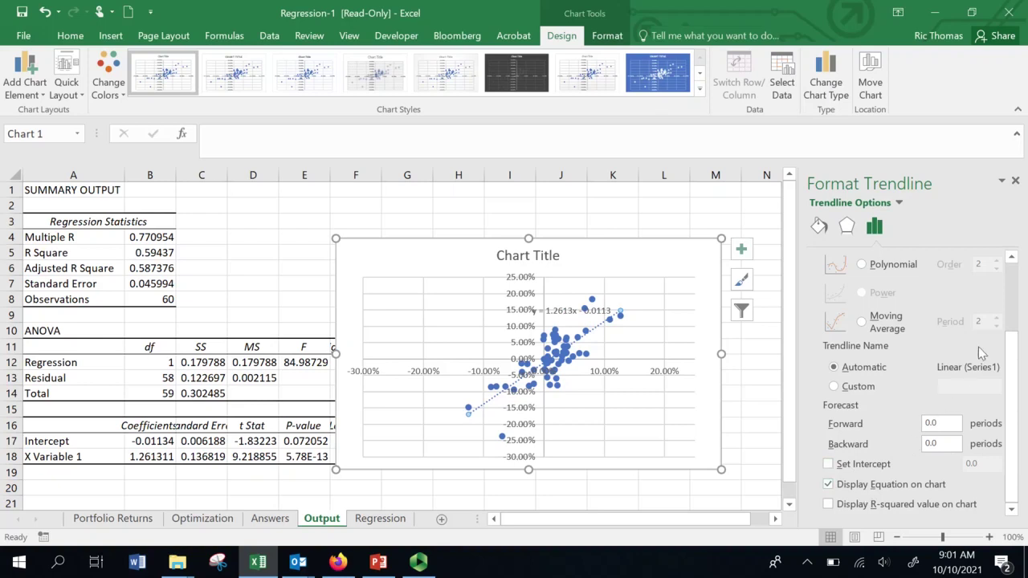
left_click(1015, 180)
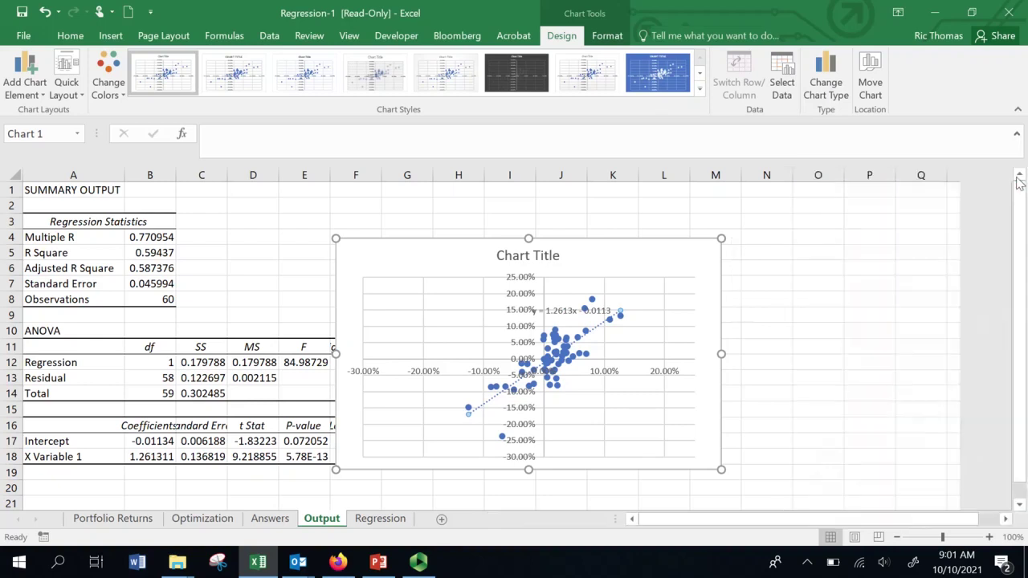
left_click(560, 311)
left_click_drag(570, 318, 613, 270)
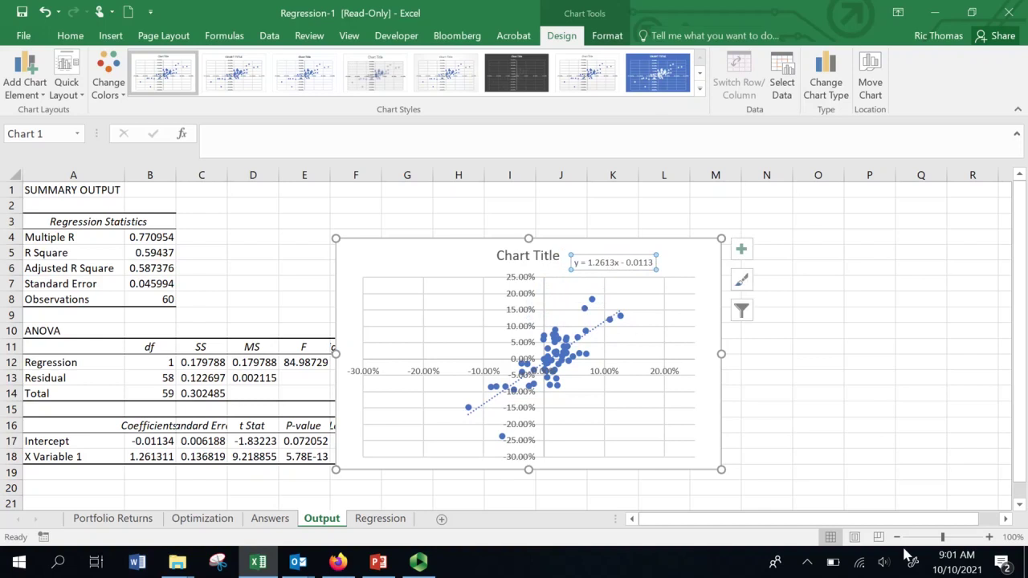
Step: Compare the trendline equation's slope and intercept with the X Variable 1 and Intercept coefficients in the regression output at a larger zoom
left_click(952, 537)
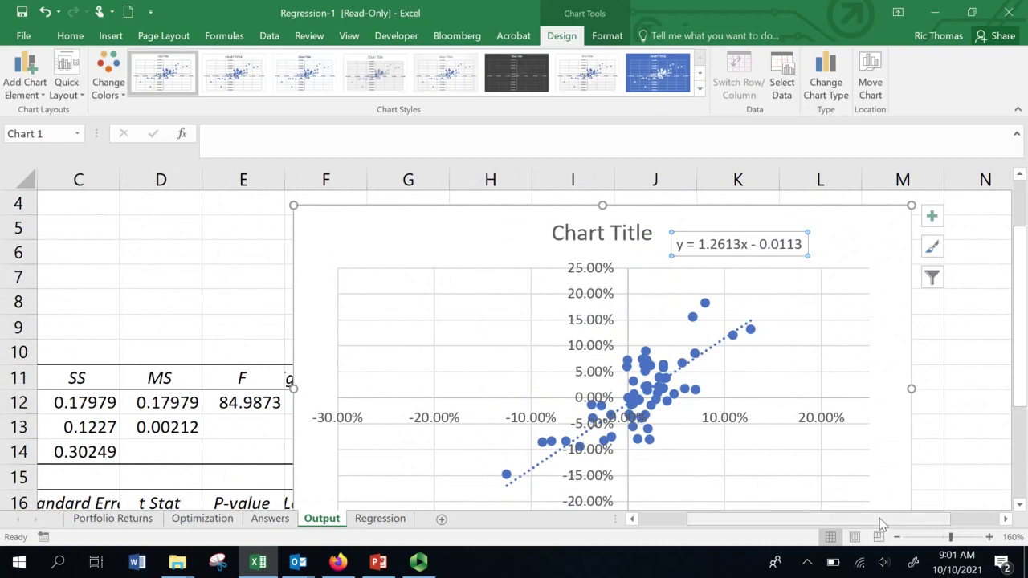
left_click_drag(879, 520, 814, 519)
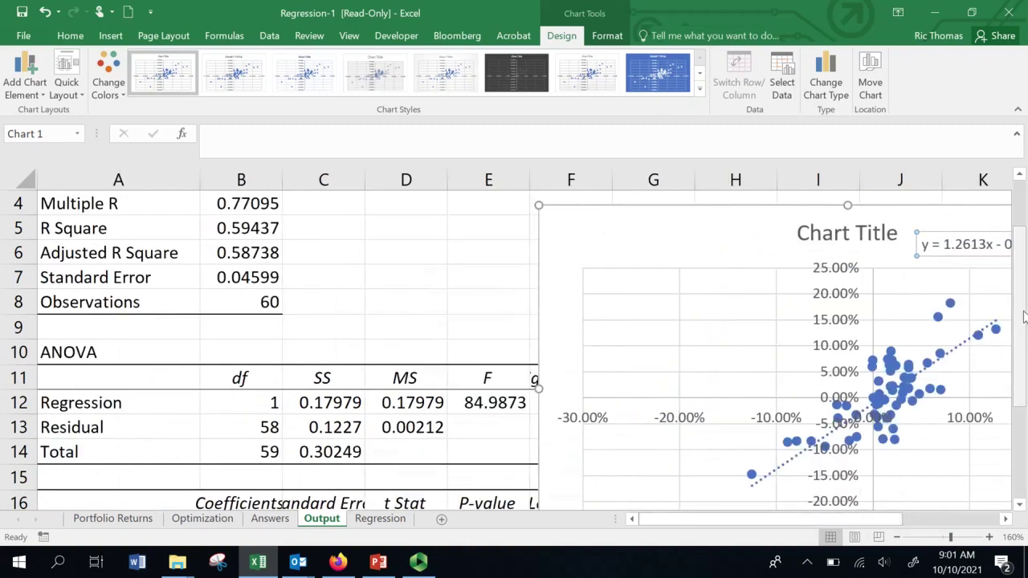
scroll(436, 425, "down", 2)
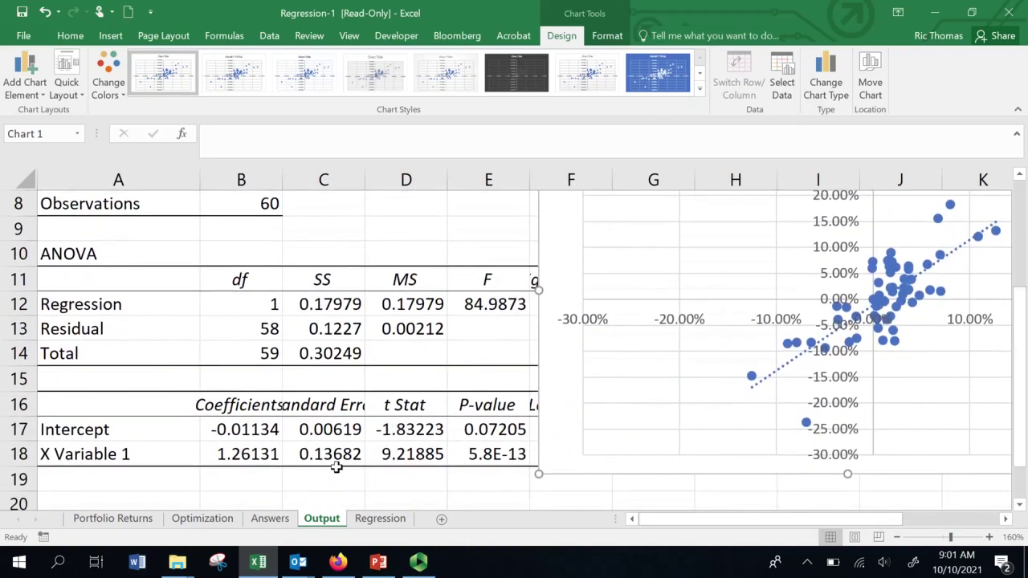
left_click_drag(683, 519, 755, 518)
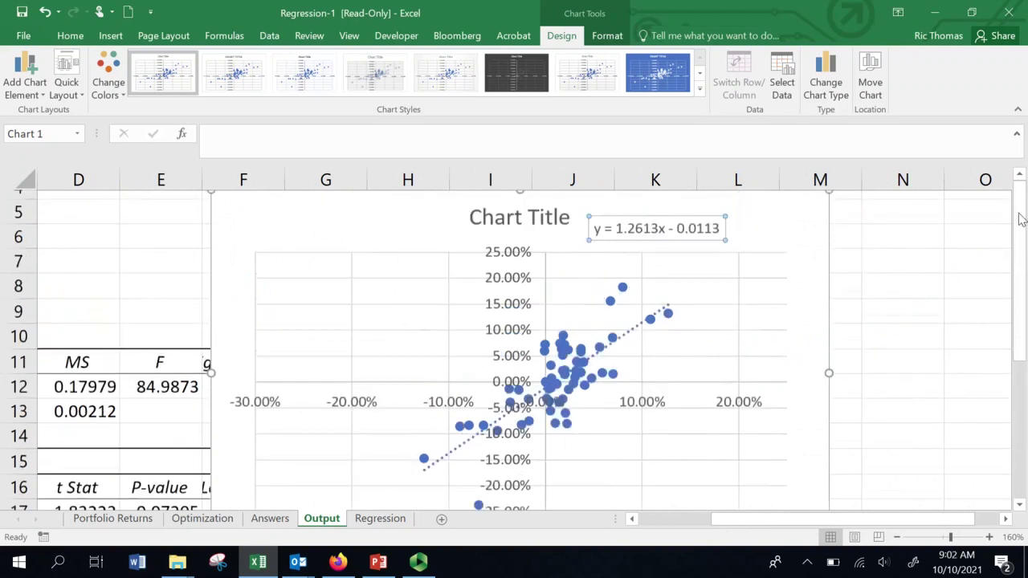
scroll(859, 259, "up", 3)
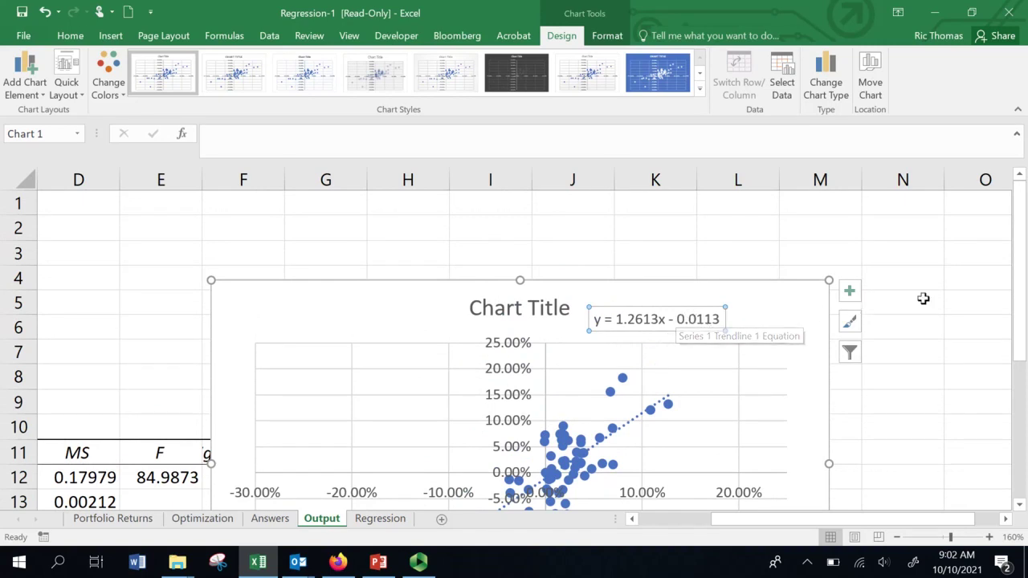
left_click_drag(1017, 276, 1019, 297)
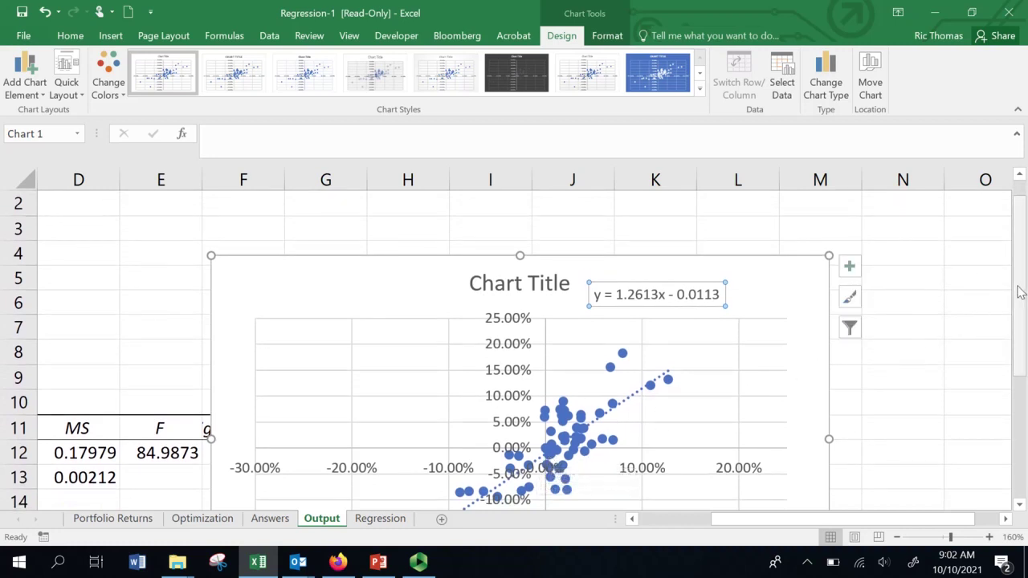
left_click_drag(1021, 287, 1020, 347)
left_click_drag(868, 519, 795, 521)
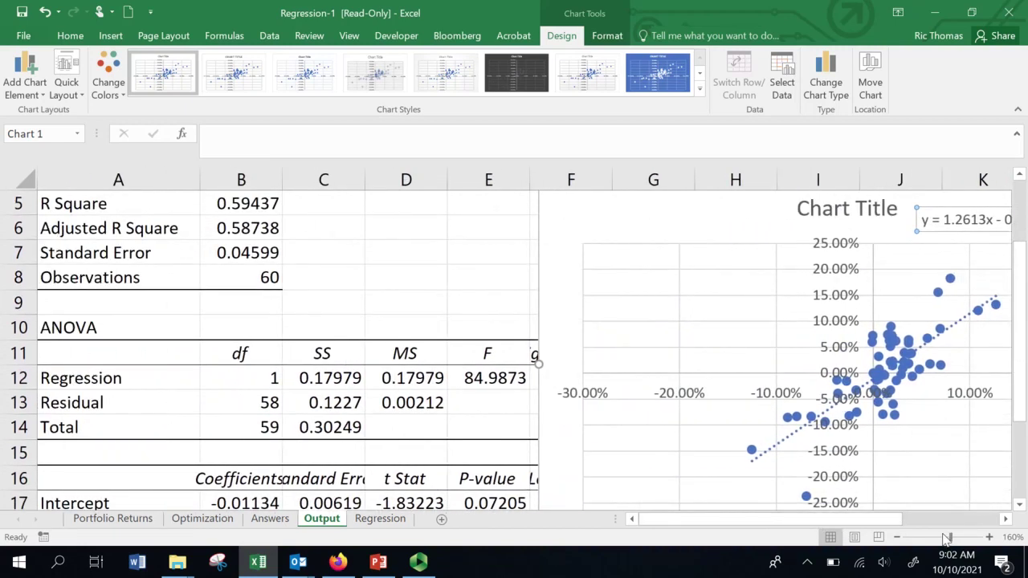
left_click_drag(950, 537, 942, 537)
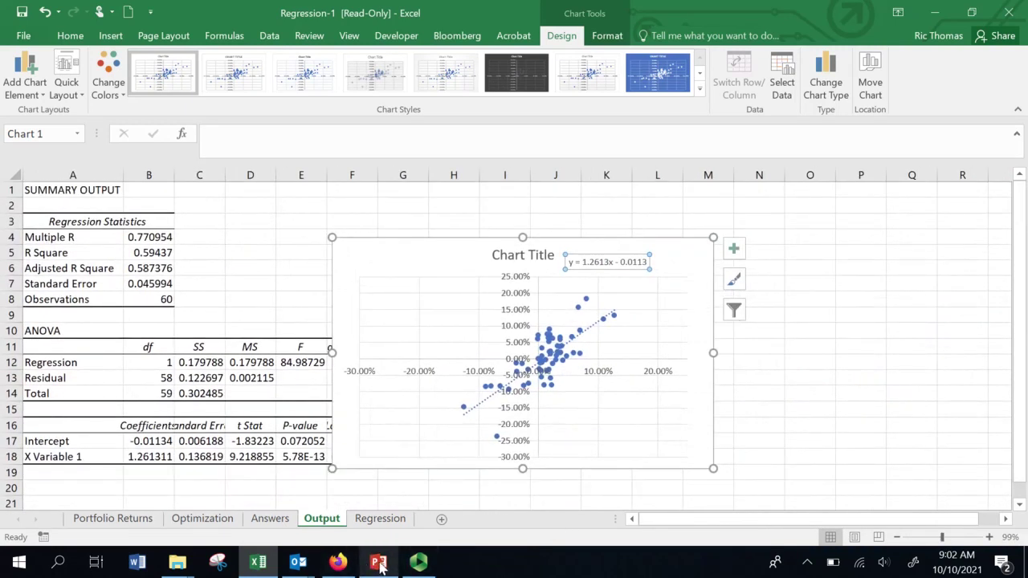